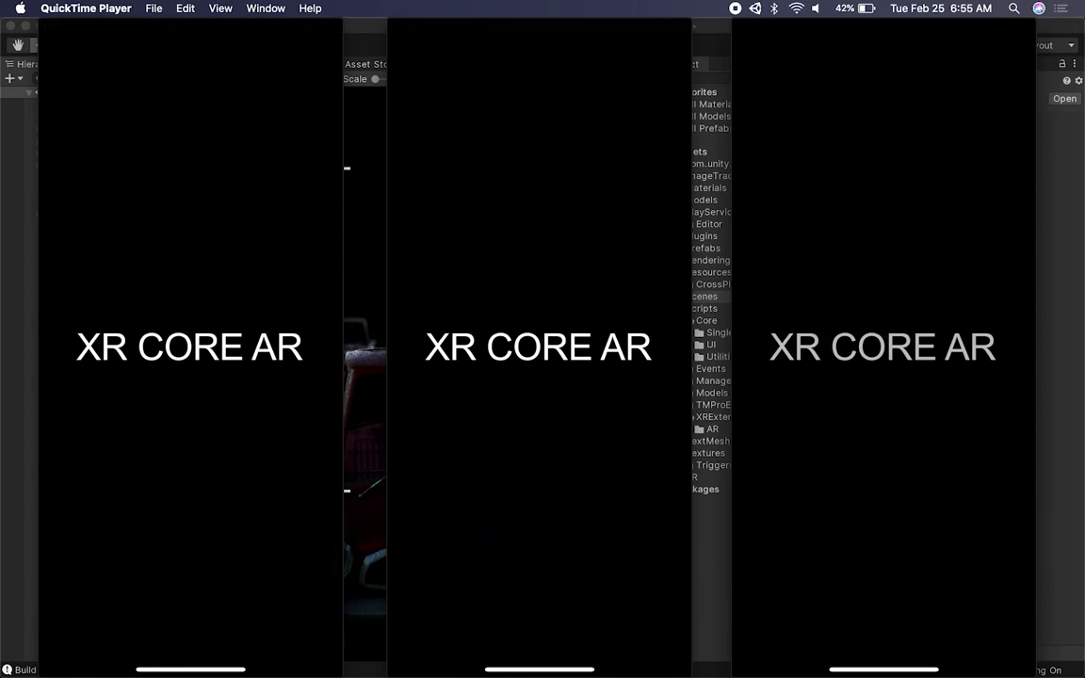
Step: Start the depth of field, film grain and vignette demo videos playing side by side
mouse_move(163, 578)
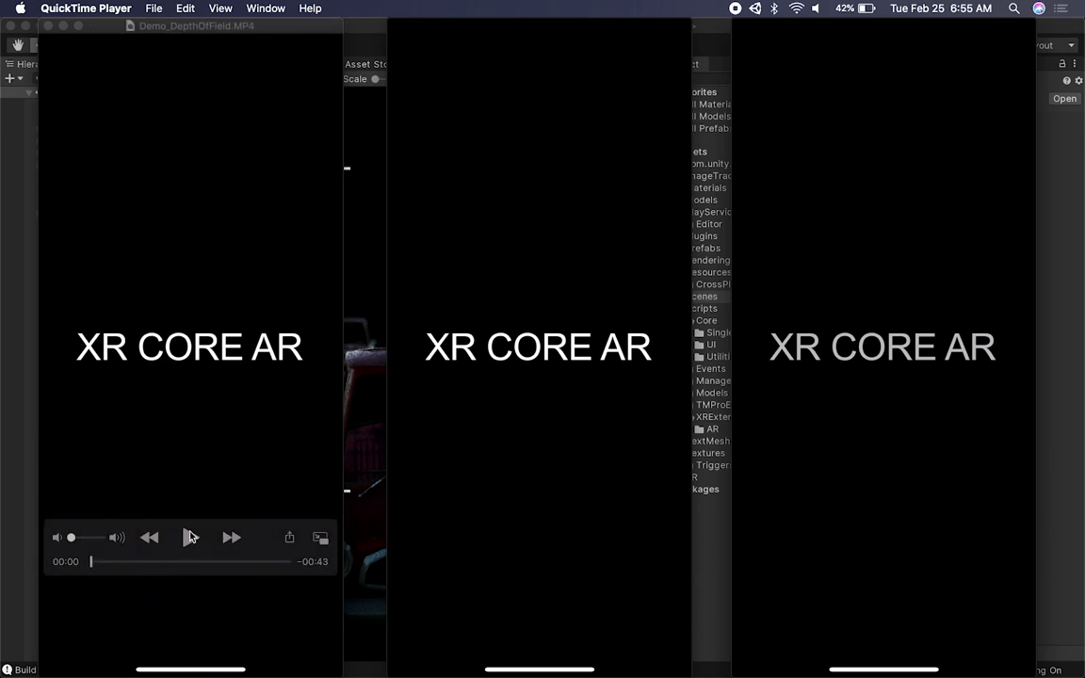
left_click(191, 538)
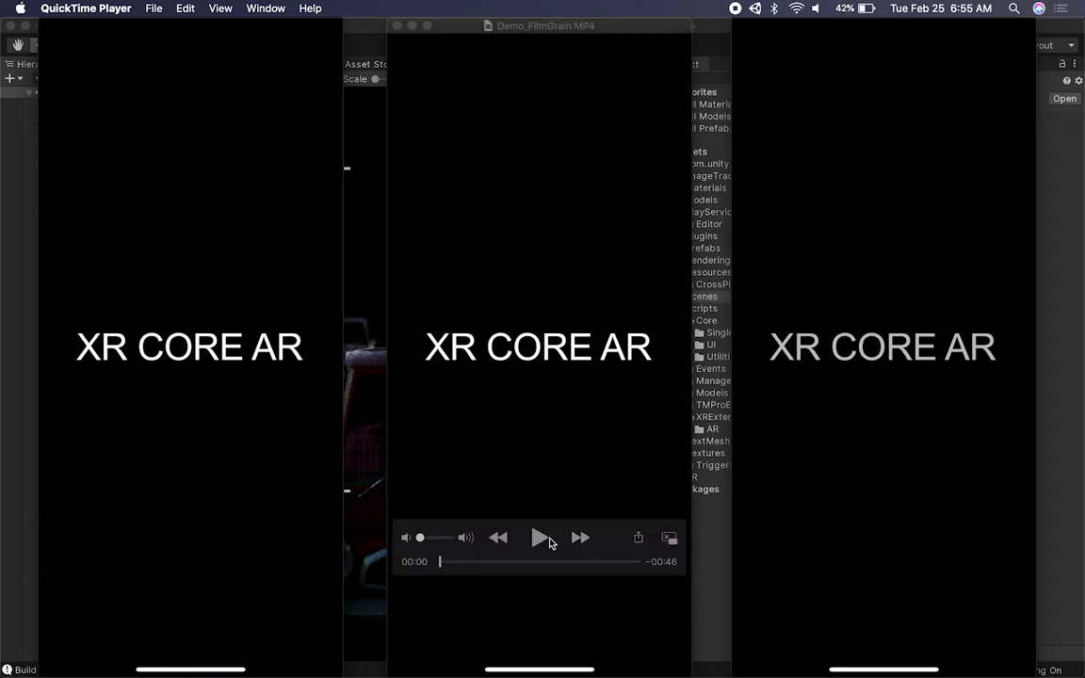
left_click(541, 538)
left_click(887, 539)
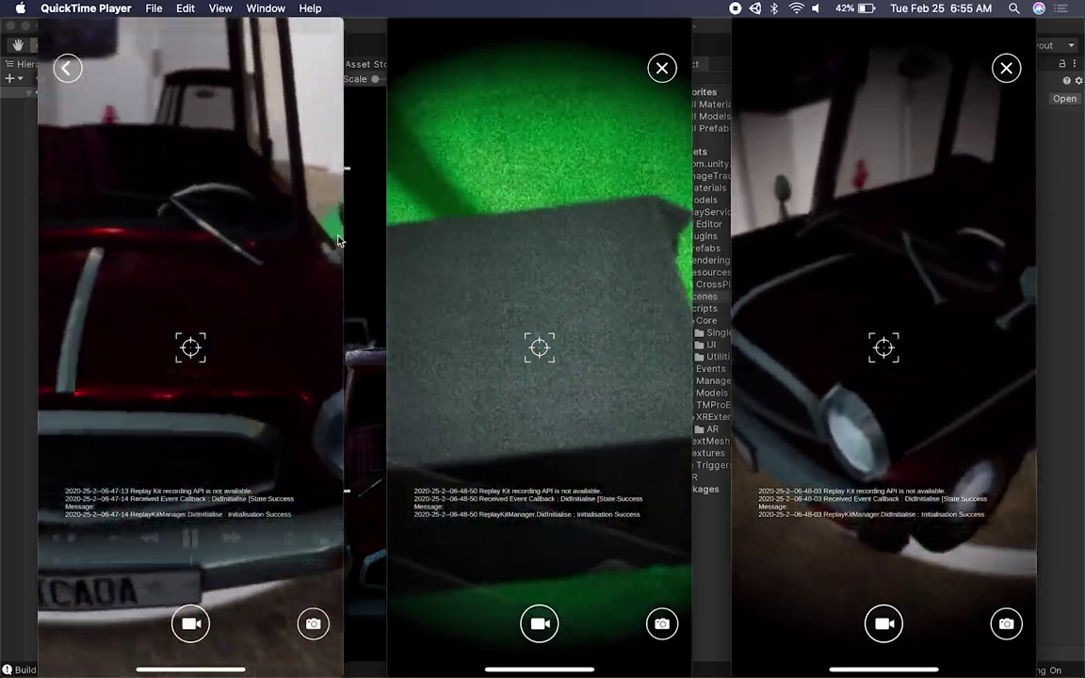
Step: Rewind the film grain demo near its start and watch the videos play through
mouse_move(199, 461)
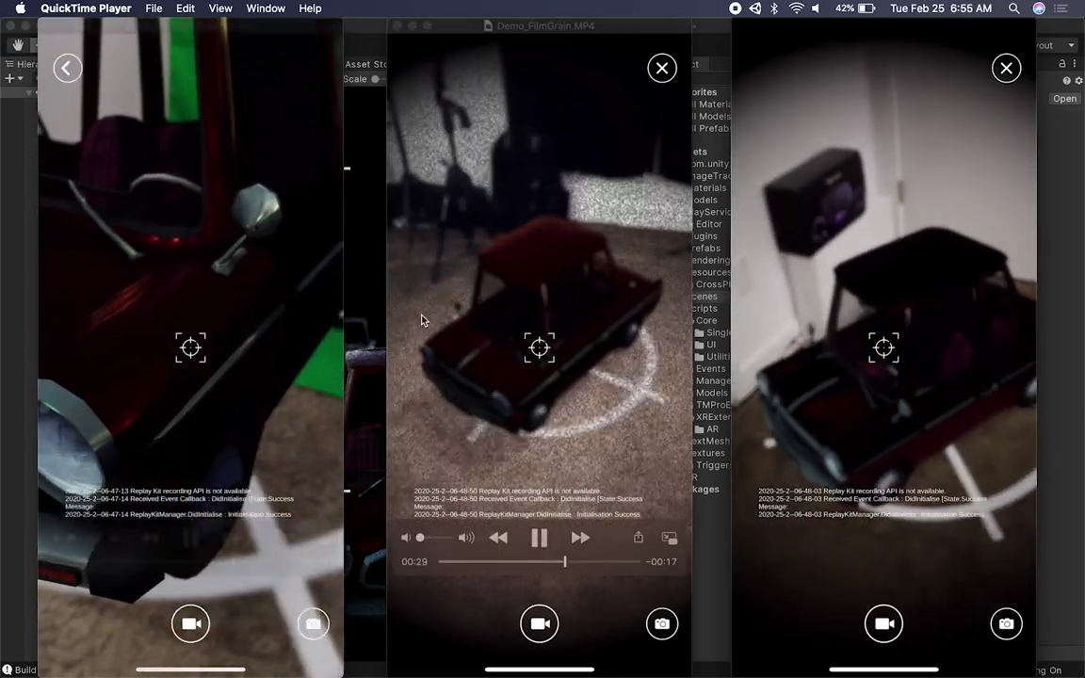
left_click_drag(491, 560, 452, 564)
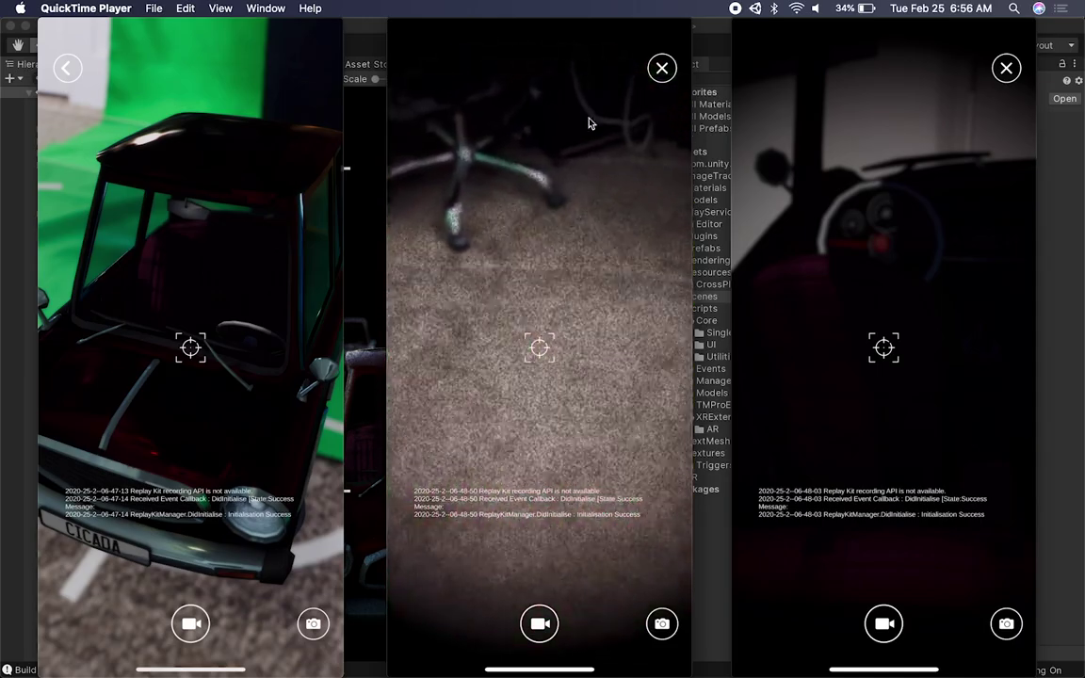
mouse_move(557, 426)
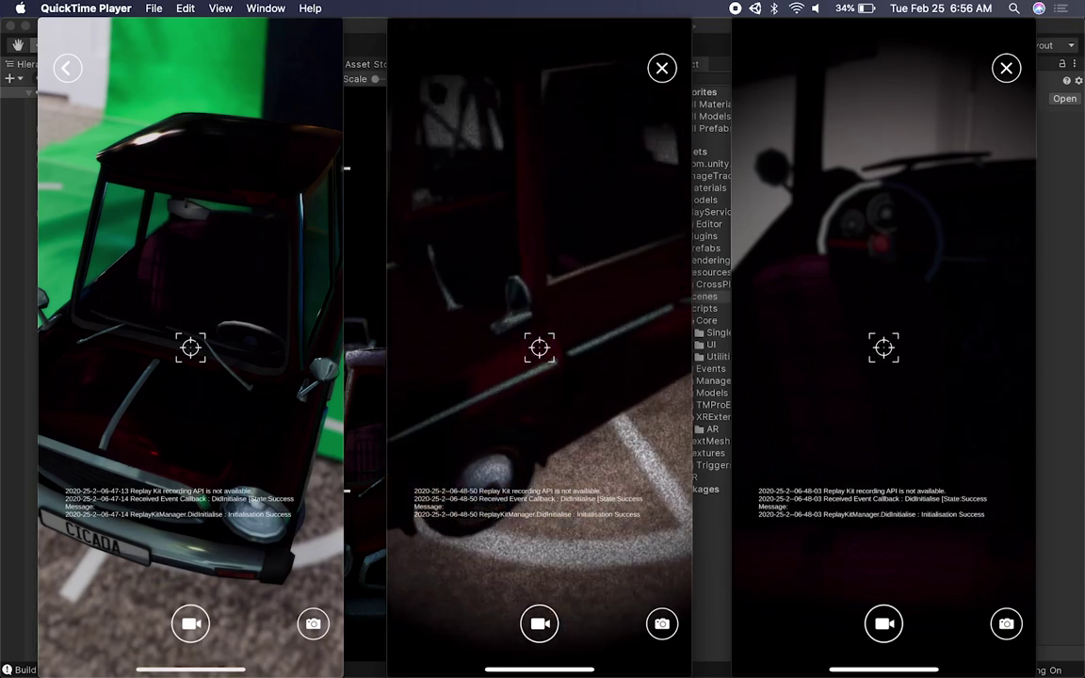
mouse_move(856, 317)
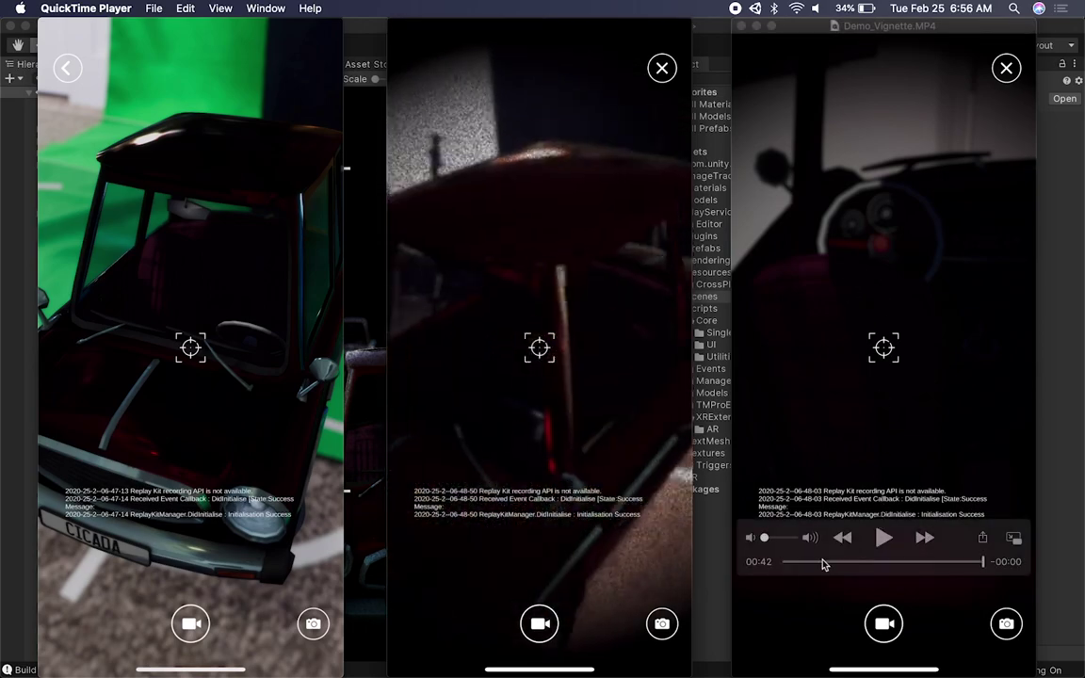
Step: Rewind Demo_Vignette to 00:00 and replay it, then close the Vignette and FilmGrain windows
left_click(799, 562)
left_click_drag(799, 563, 787, 562)
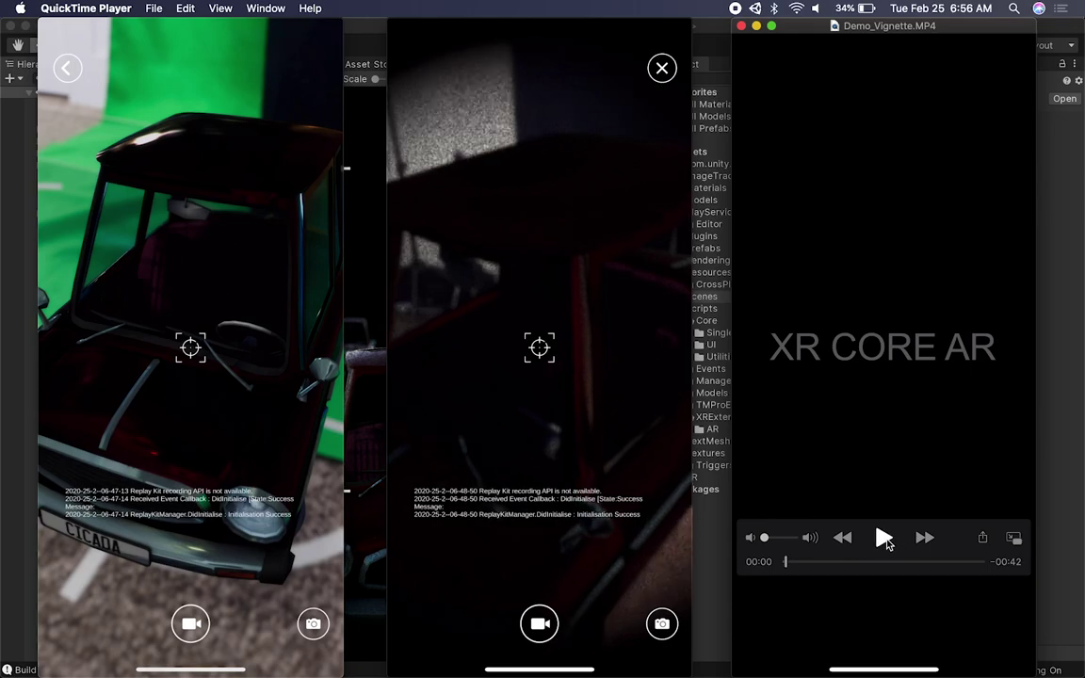
left_click(884, 538)
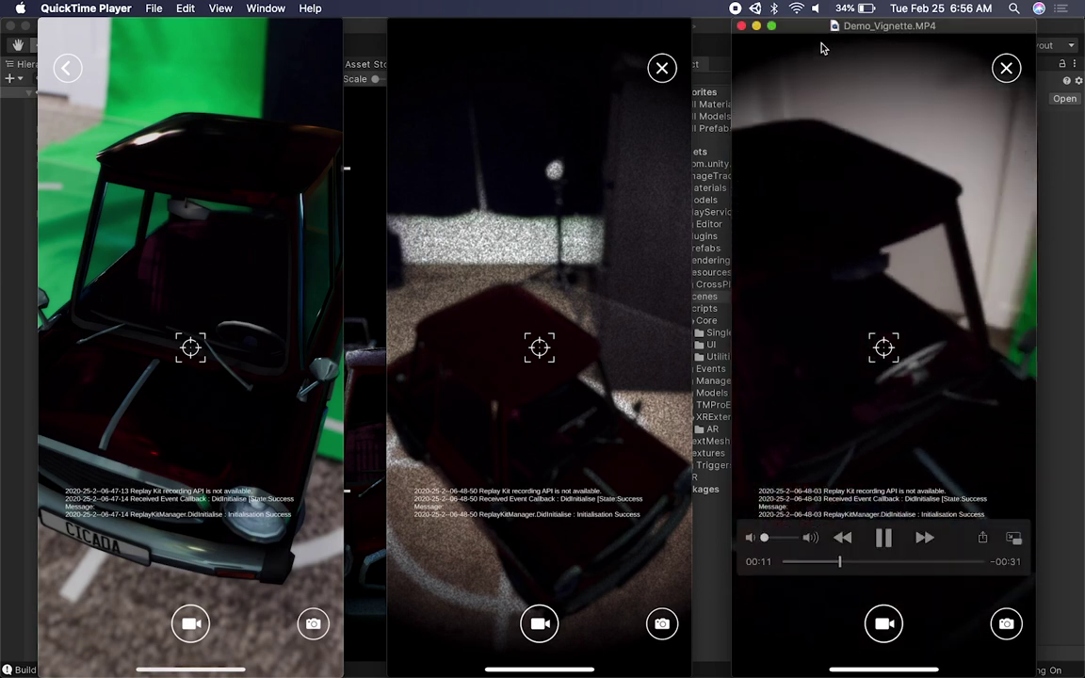
left_click(742, 26)
left_click(398, 26)
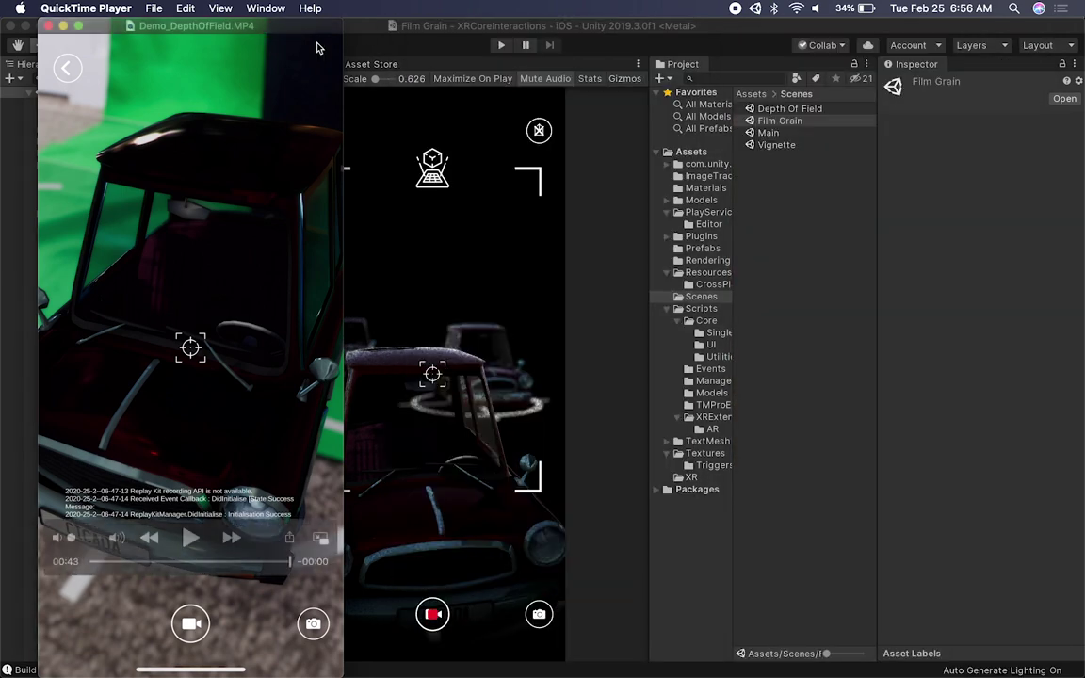
Step: Close Demo_DepthOfField, open the Main, Film Grain and Vignette scenes, and finish on Depth Of Field
left_click(48, 26)
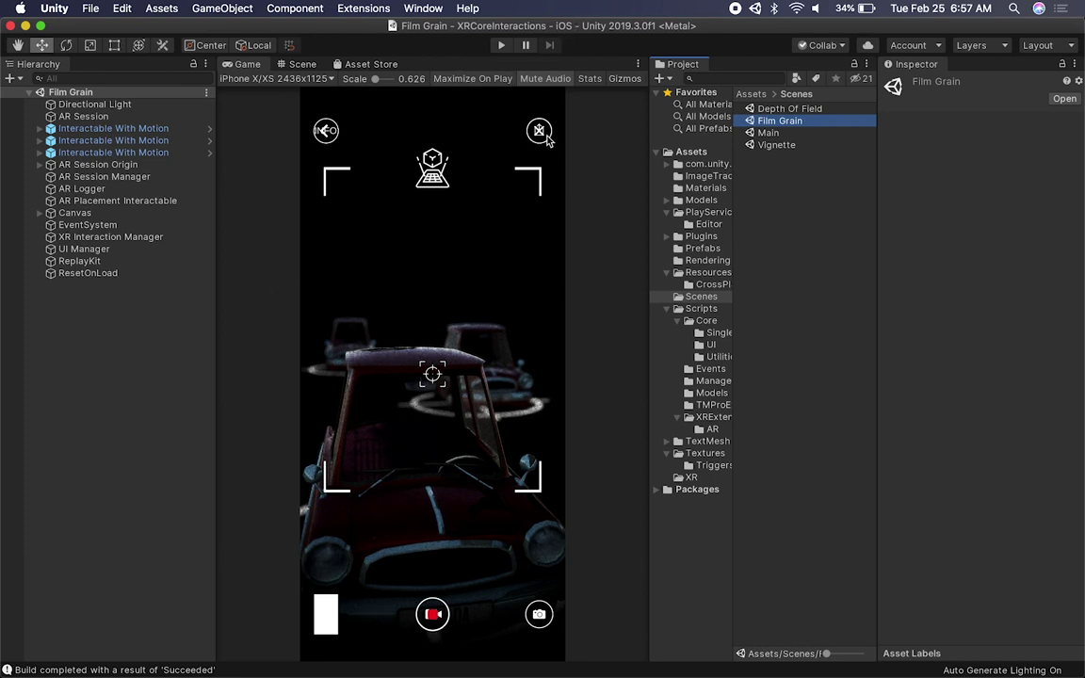
double_click(770, 133)
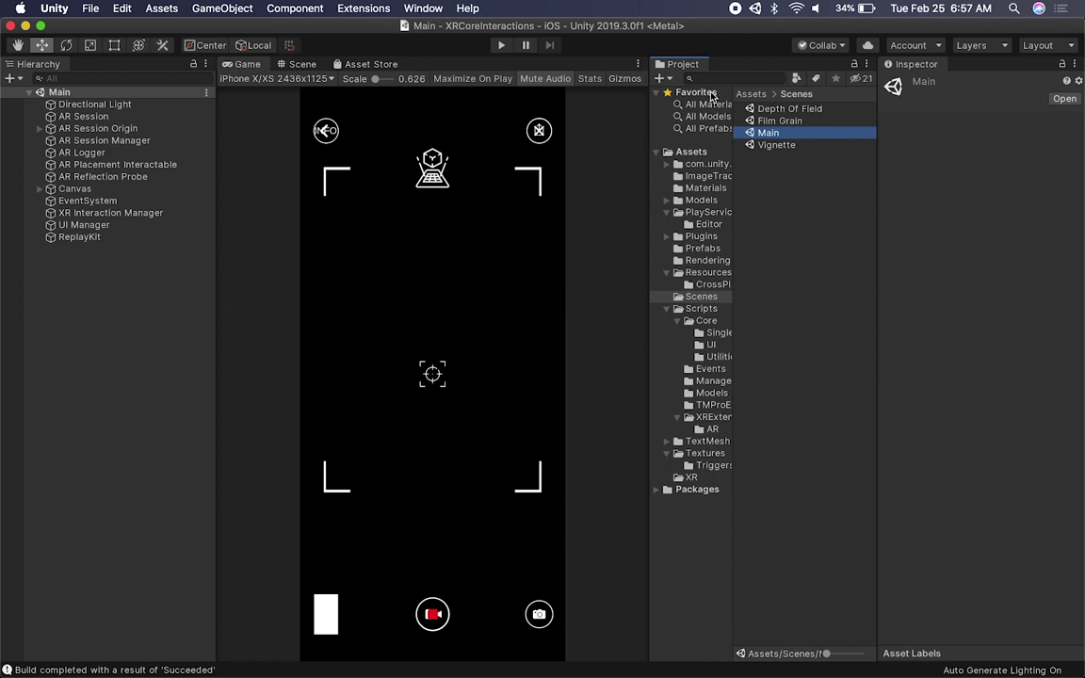
double_click(782, 122)
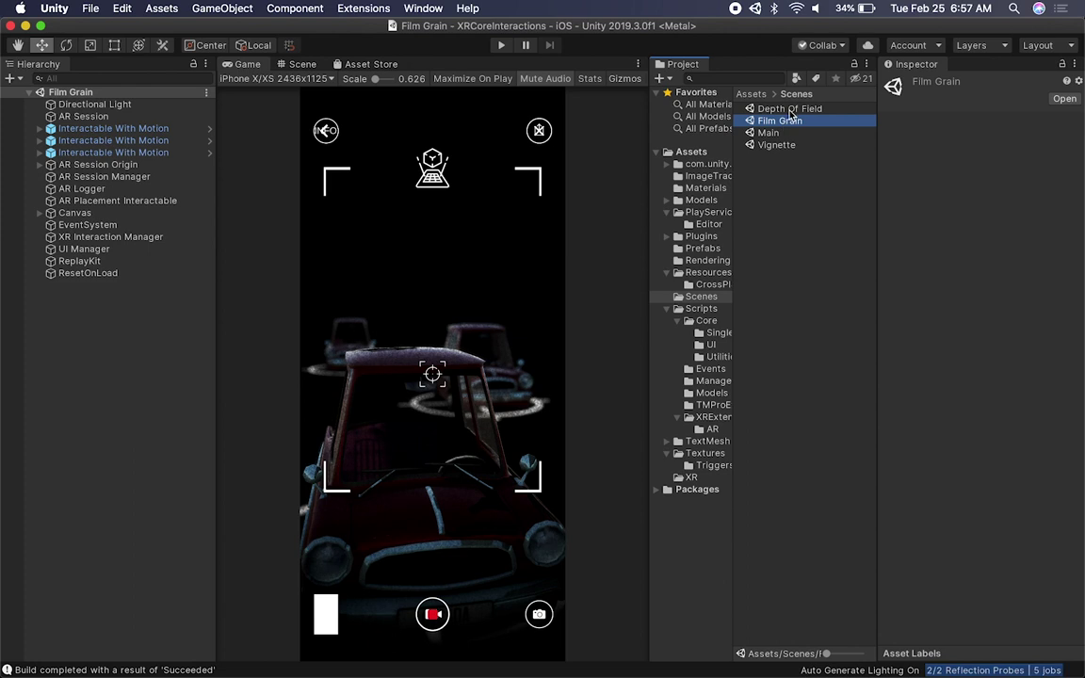
double_click(784, 109)
double_click(776, 145)
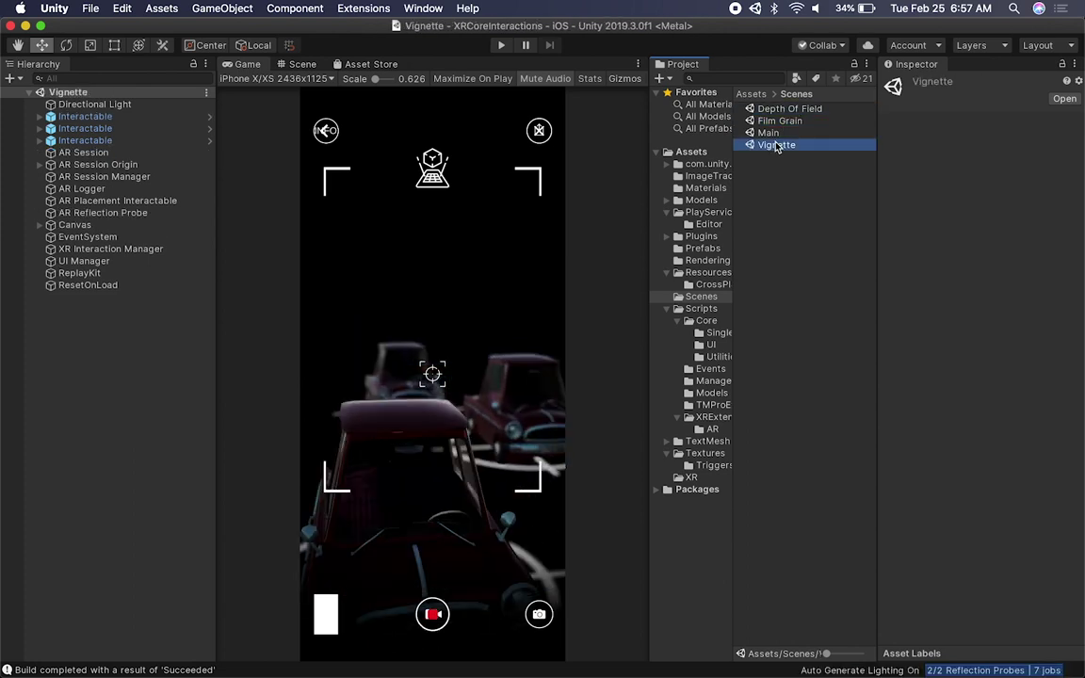
double_click(781, 110)
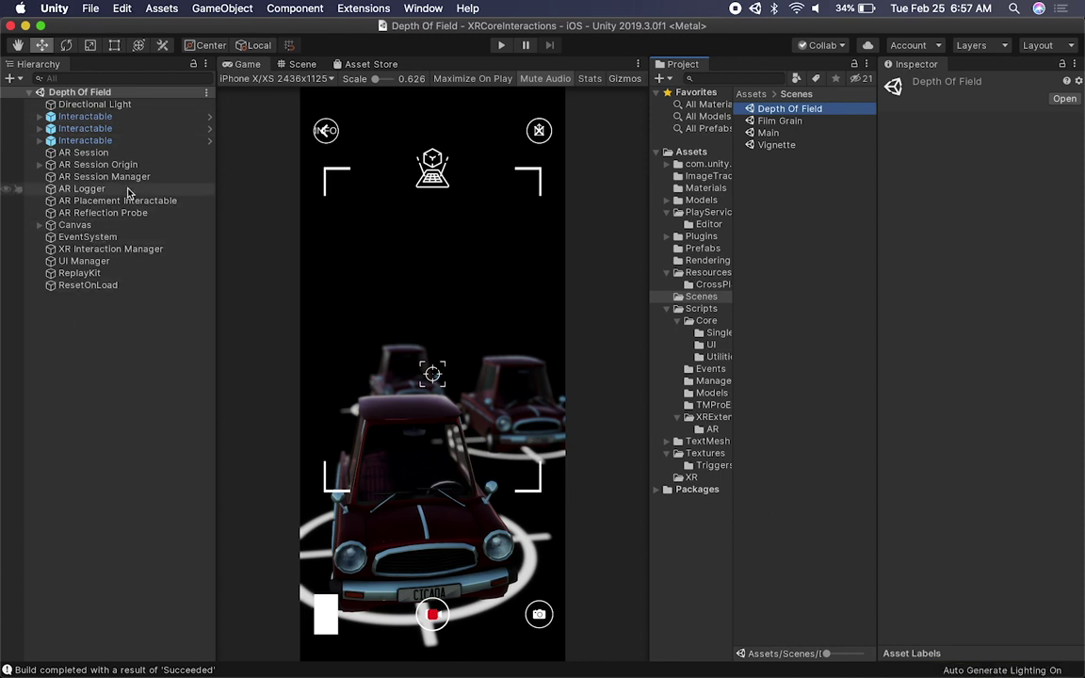
Step: Select AR Camera under AR Session Origin, widen the Inspector, and expand only its Volume component
left_click(39, 163)
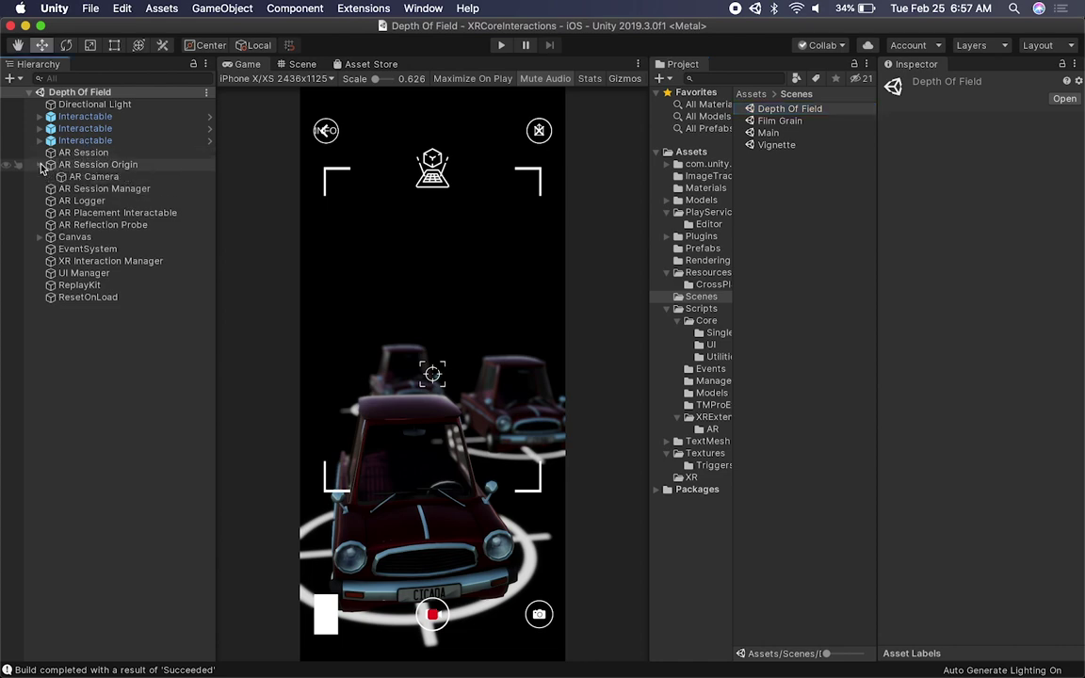
left_click(93, 178)
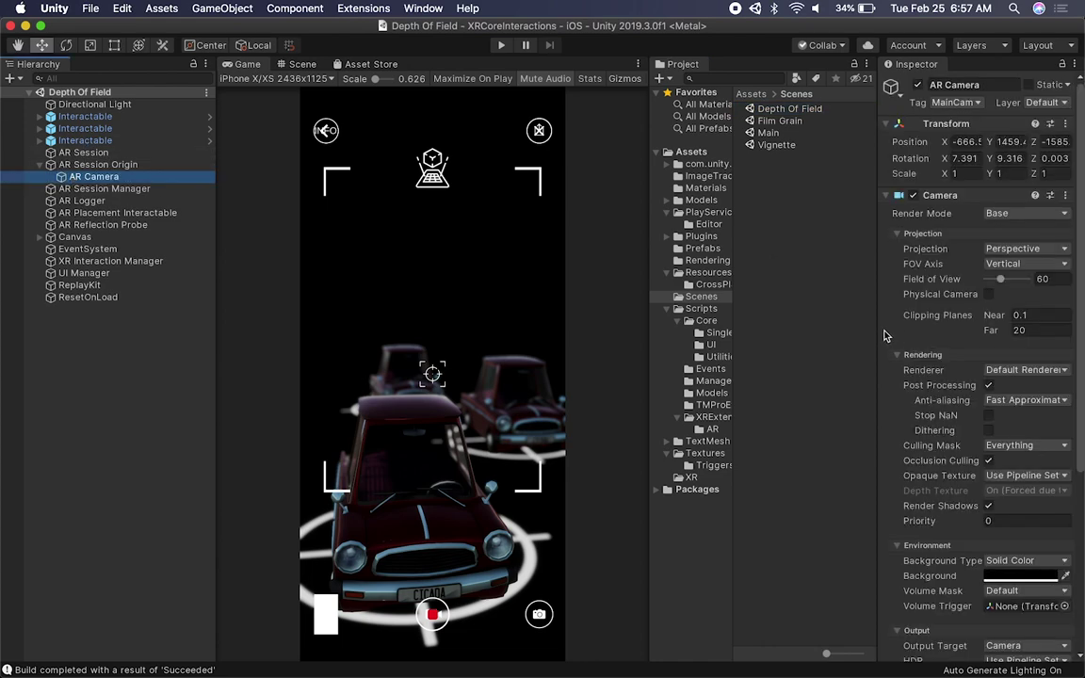
left_click_drag(878, 332, 822, 302)
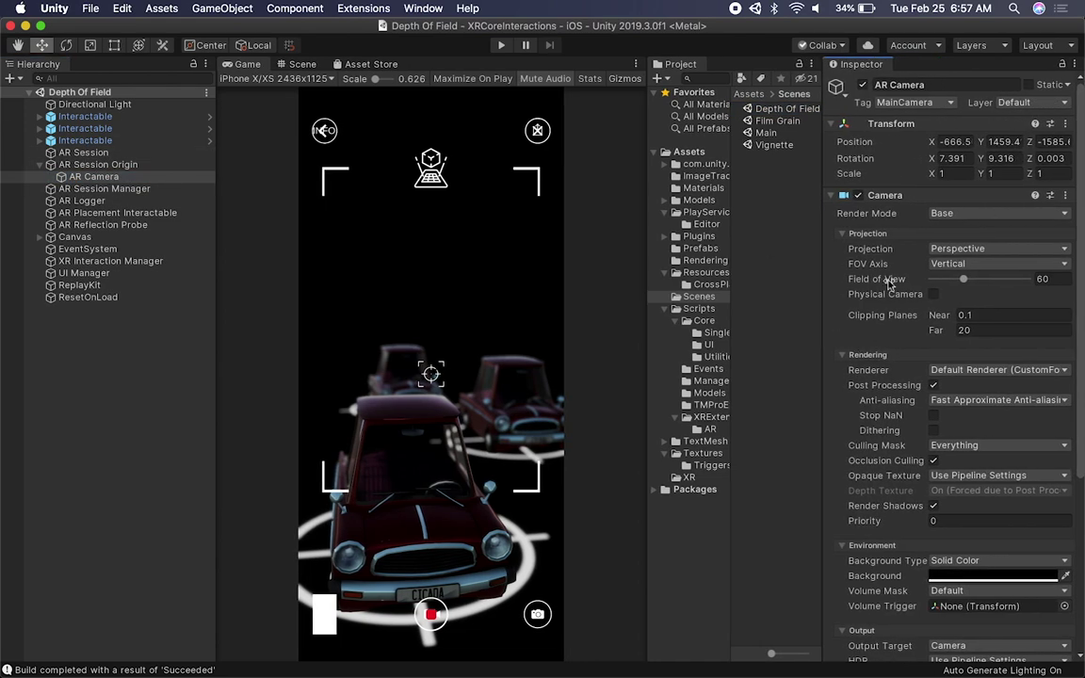
left_click(895, 198)
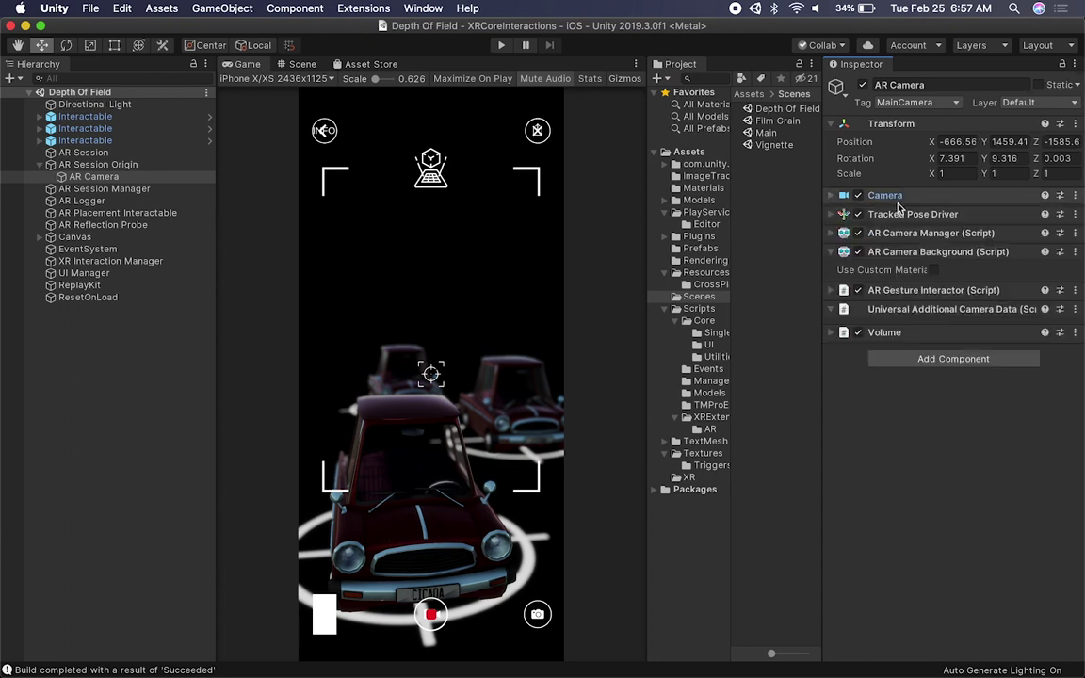
left_click(886, 333)
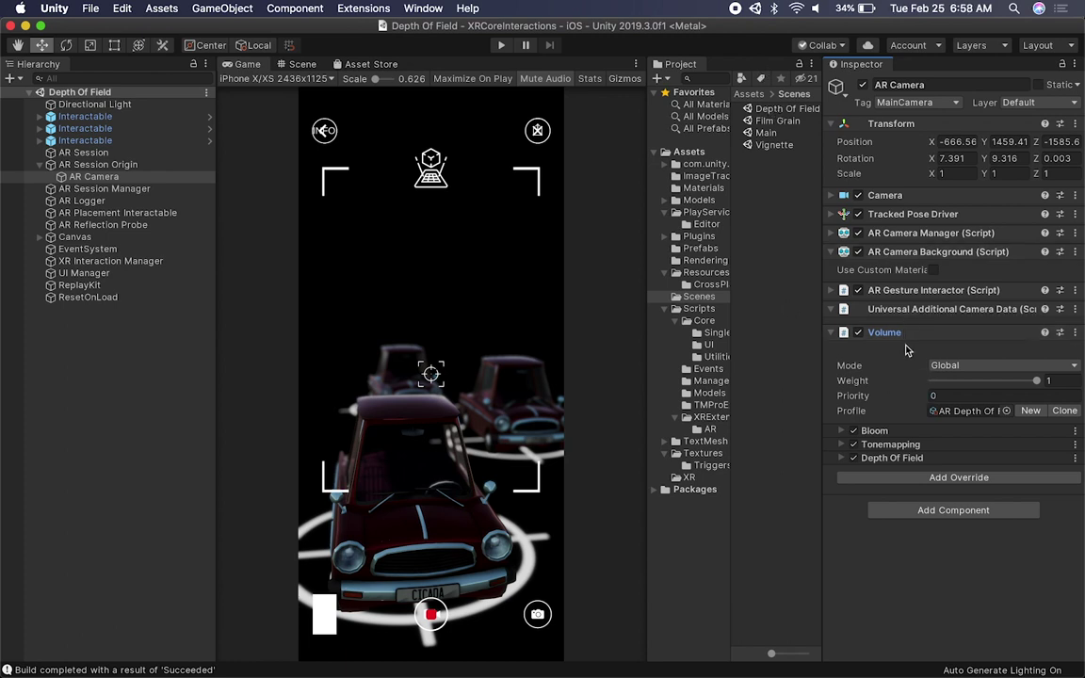
Step: Locate the AR Depth Of Field profile in the Rendering folder and widen the Project and Inspector panels
left_click(944, 411)
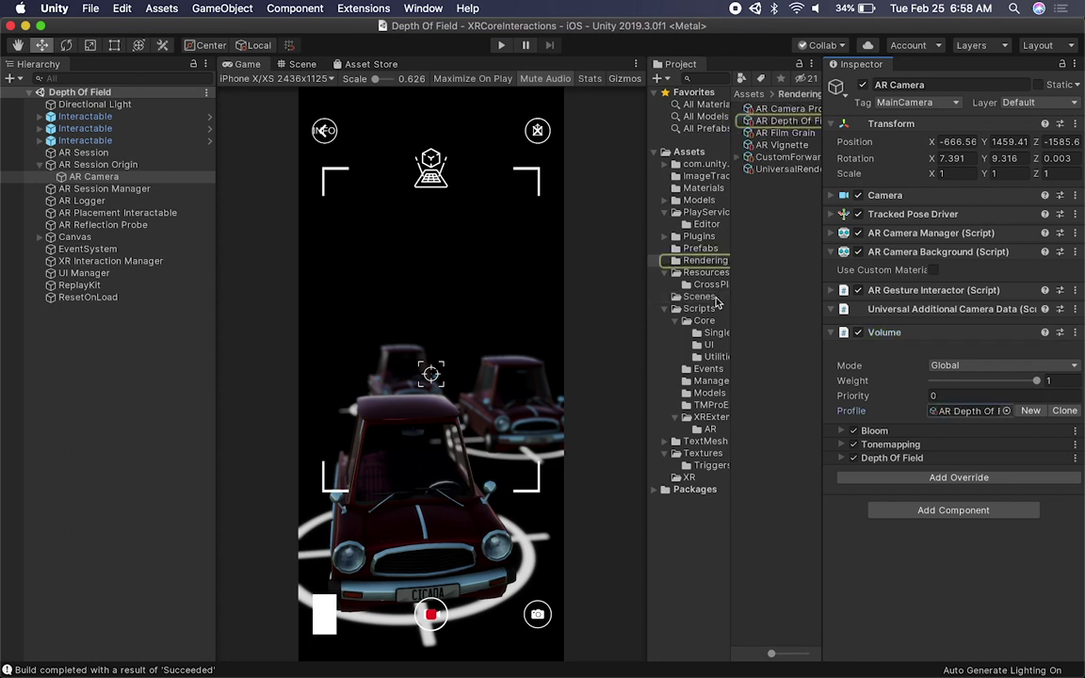
left_click_drag(706, 284, 773, 290)
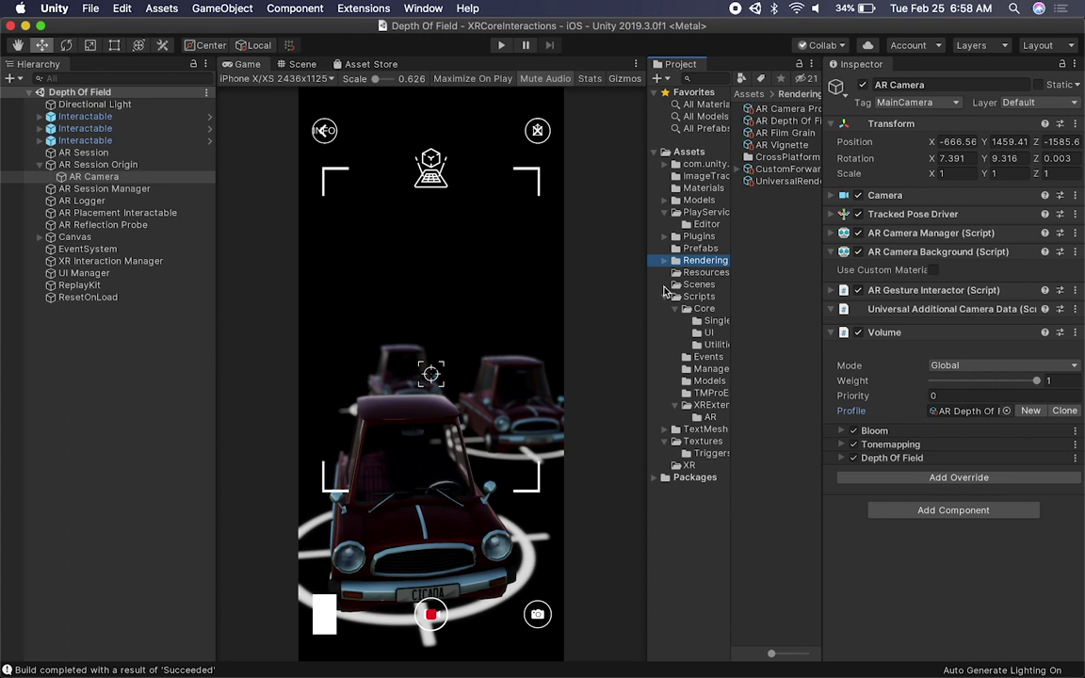
left_click(664, 260)
left_click_drag(702, 272, 562, 193)
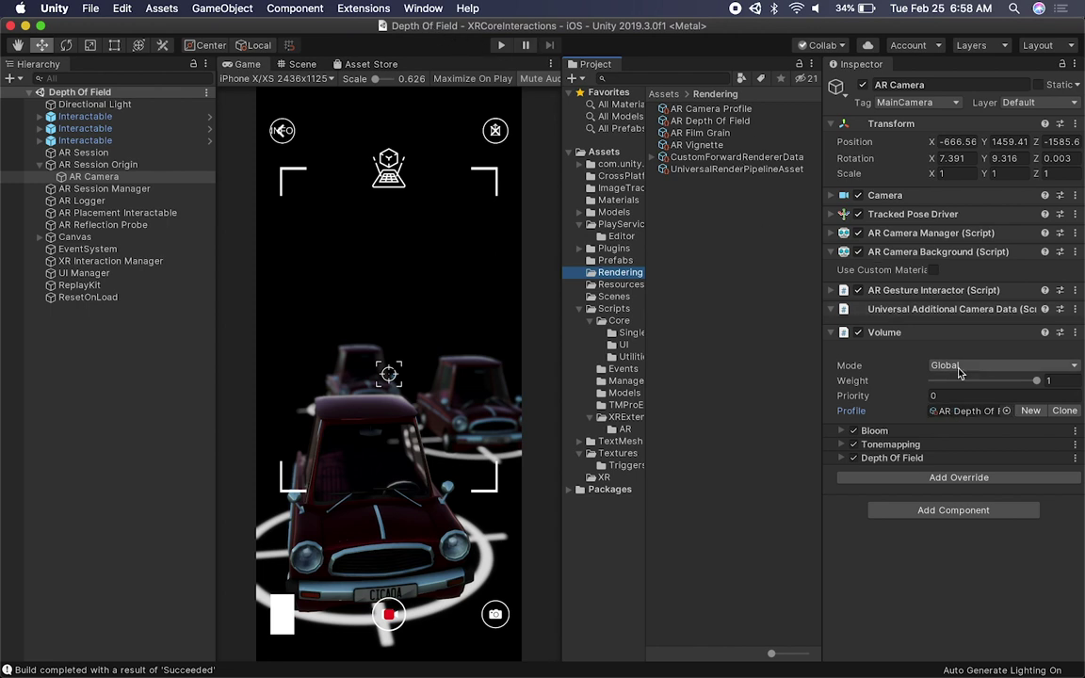
left_click(969, 415)
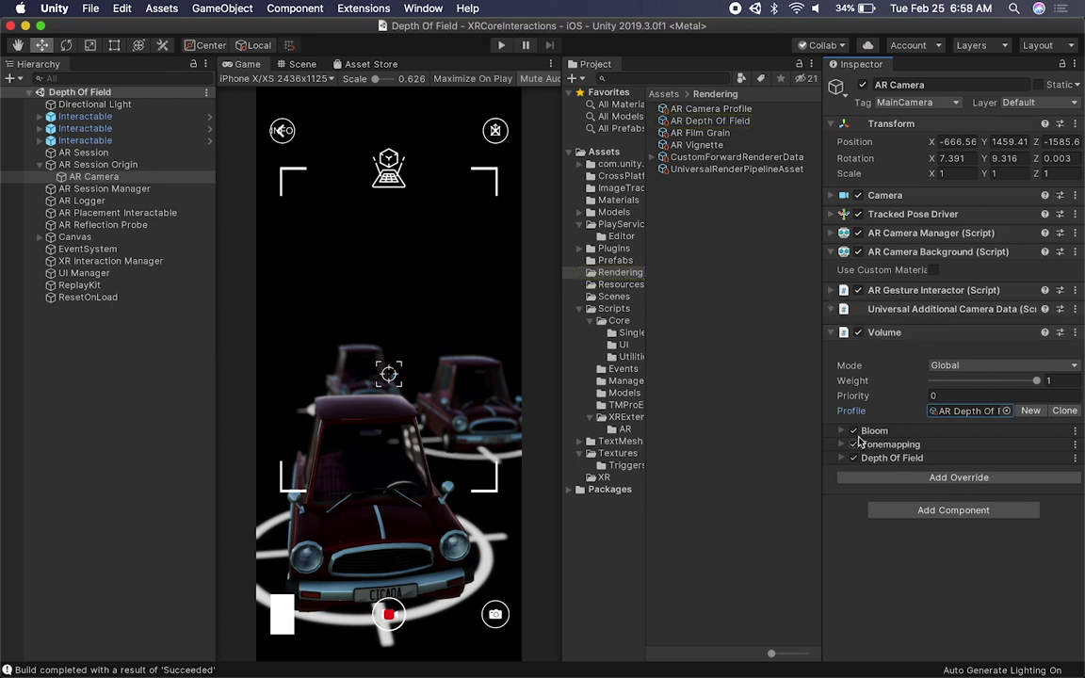
left_click_drag(824, 431, 734, 417)
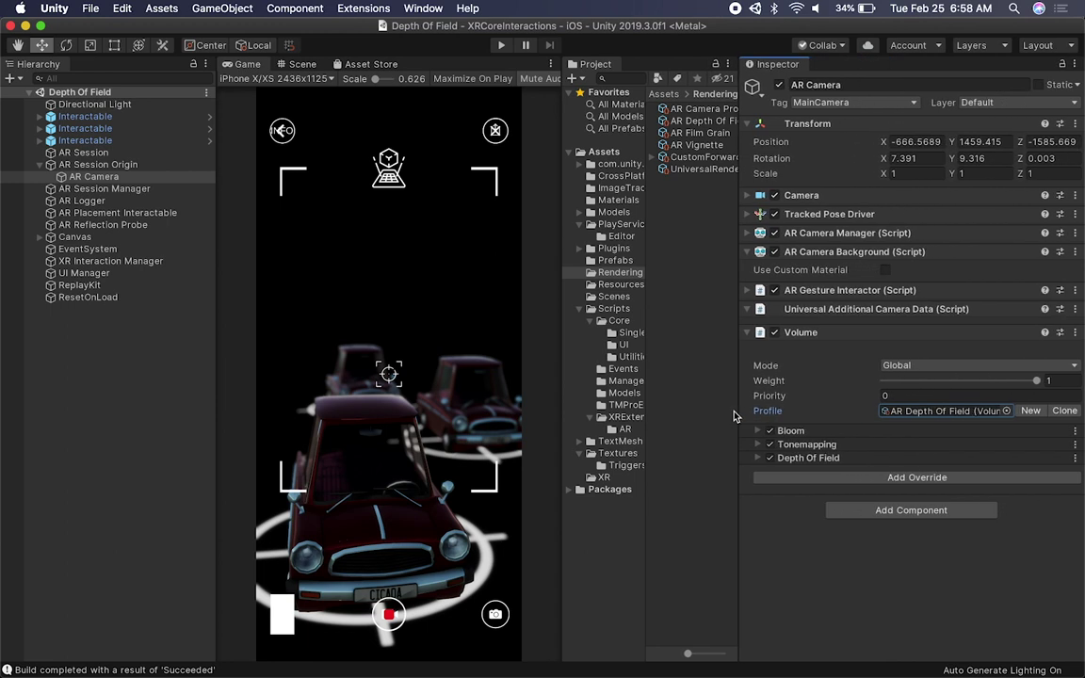
Step: Flip between the AR Depth Of Field, AR Film Grain and AR Vignette profiles to compare their overrides
left_click(691, 121)
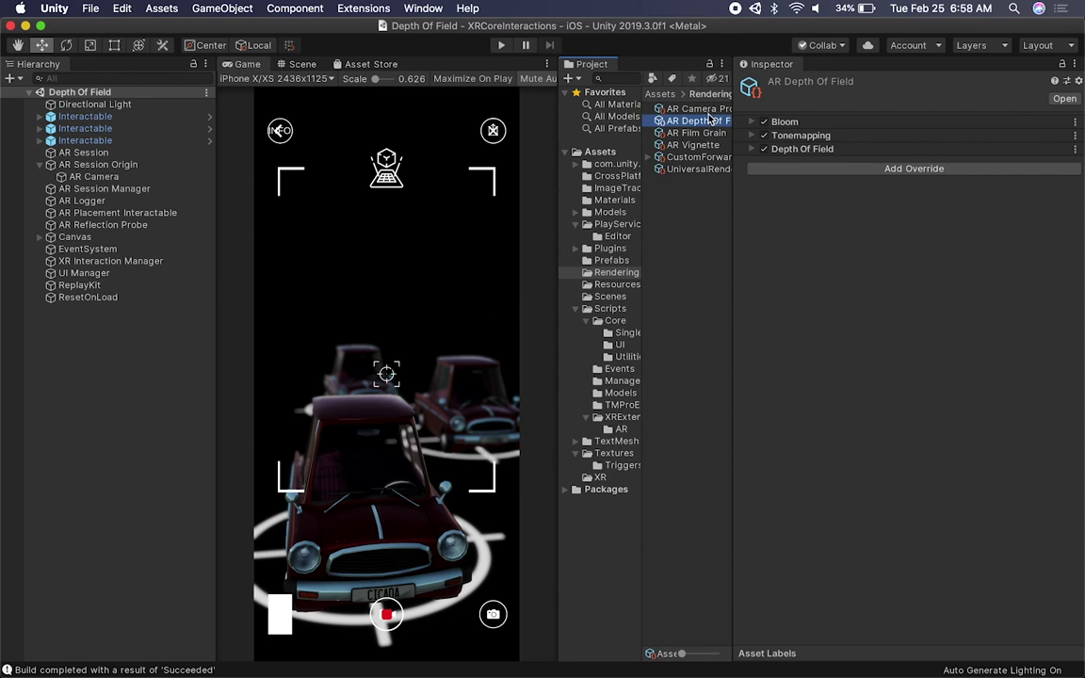
left_click(701, 134)
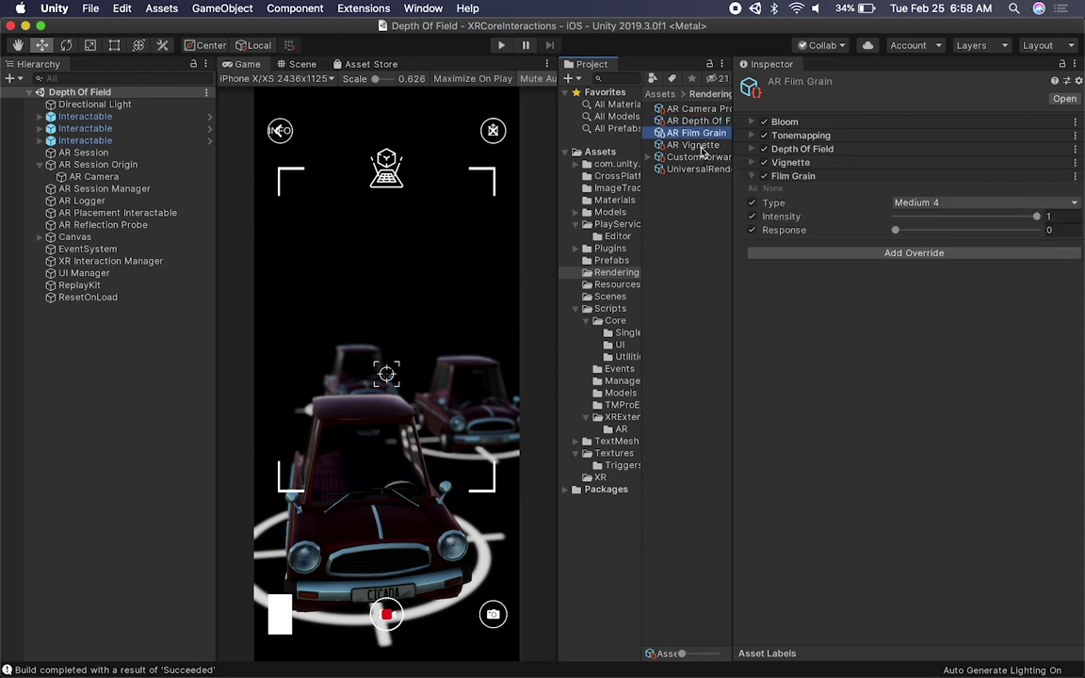
left_click(701, 146)
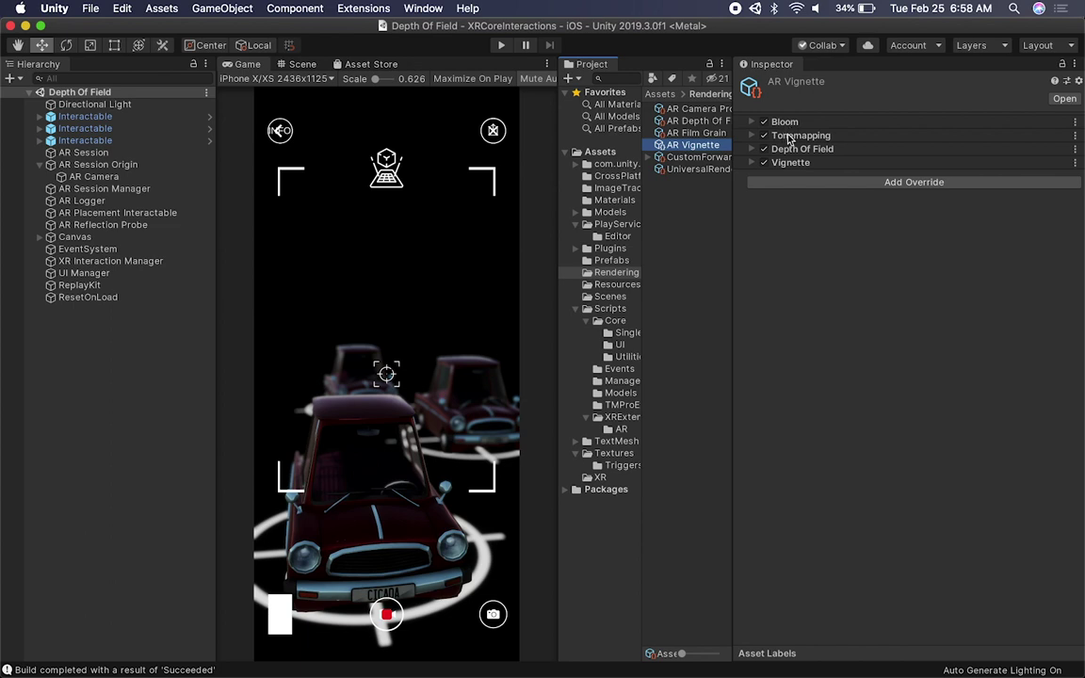
left_click(698, 135)
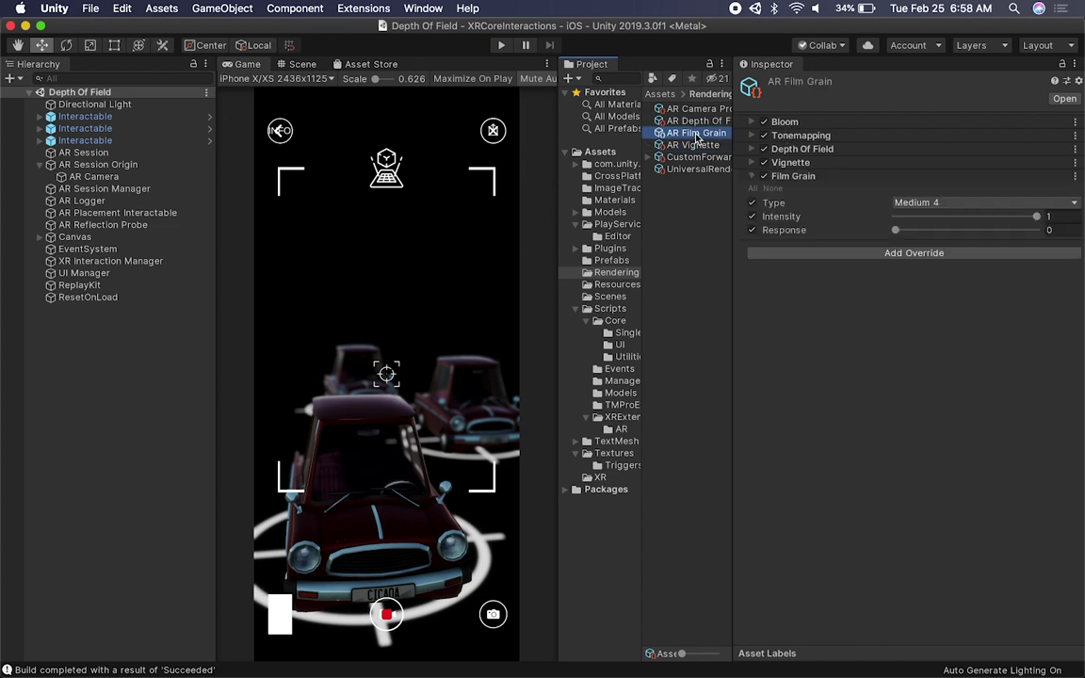
left_click(695, 121)
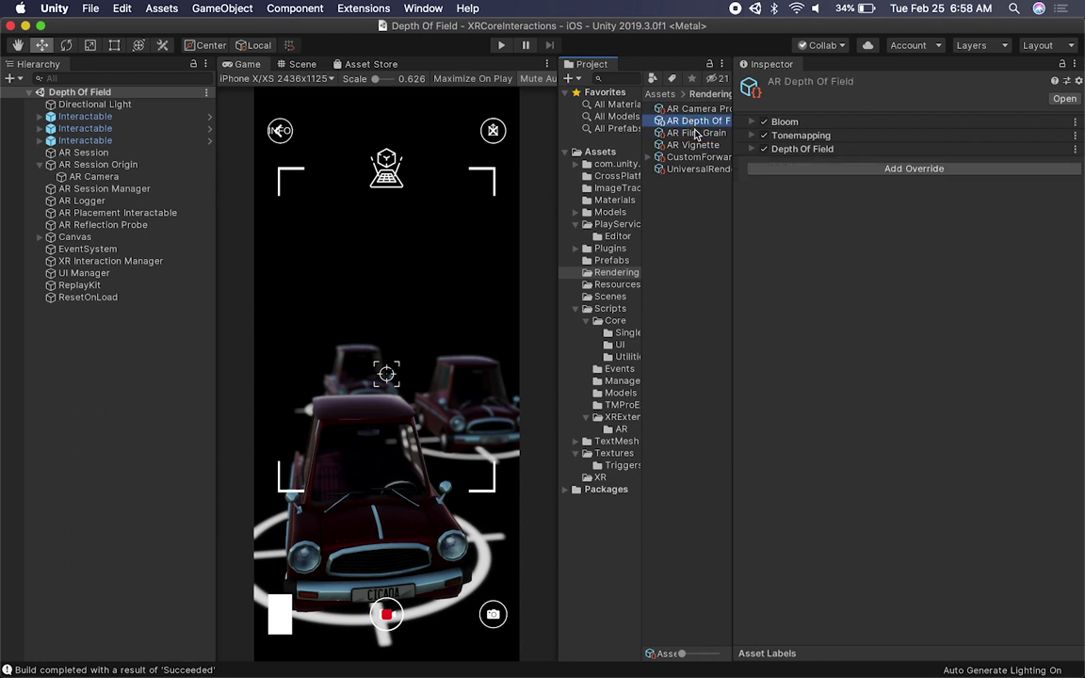
left_click(695, 146)
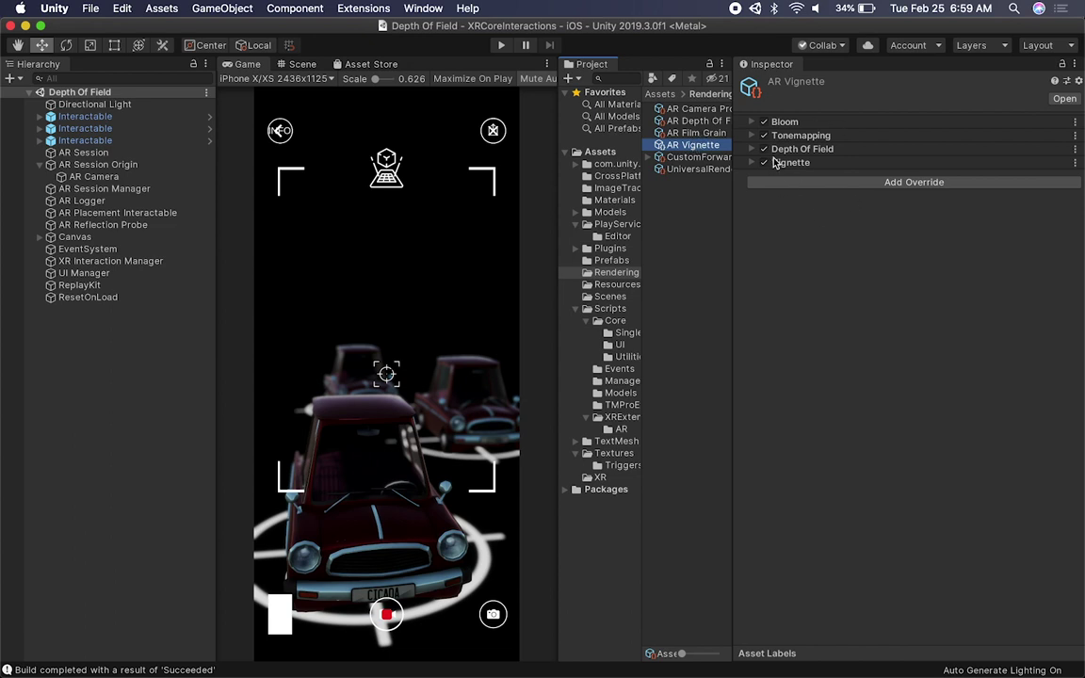
left_click(674, 120)
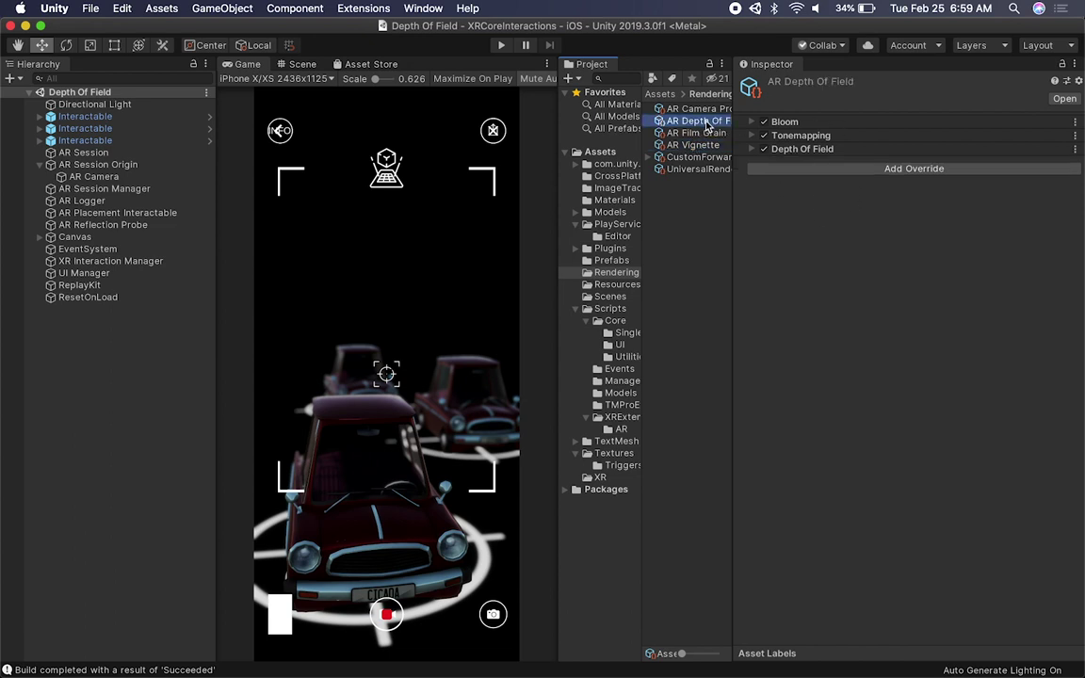
Step: Expand the Depth Of Field override's Bokeh settings and orbit the cars in perspective Scene view
left_click(754, 149)
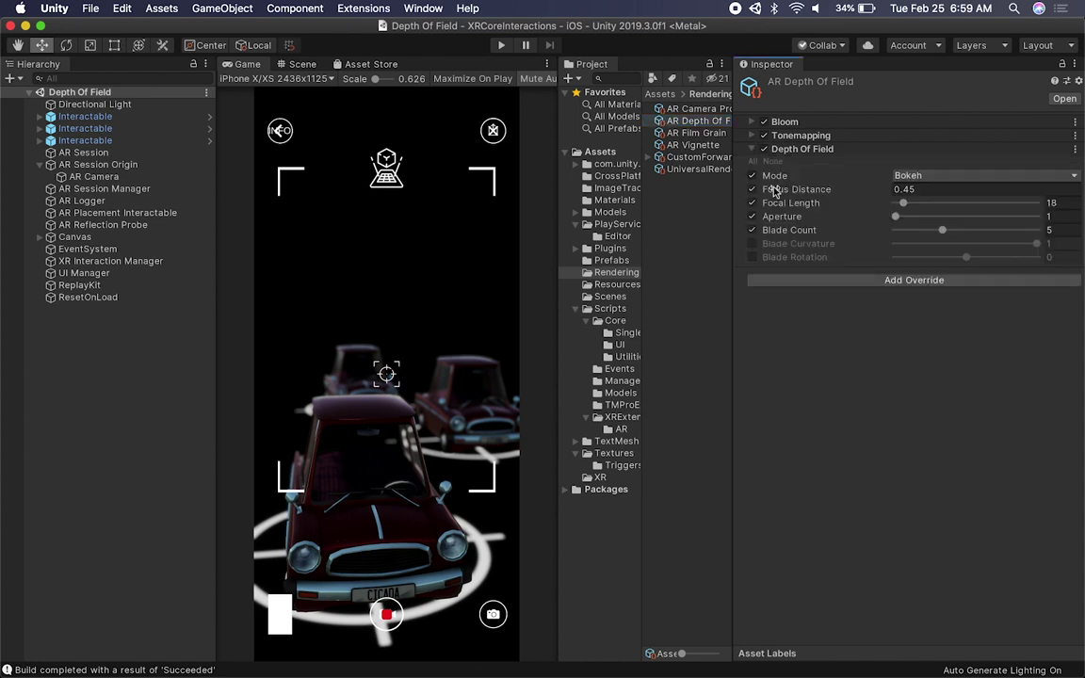
key("super+1")
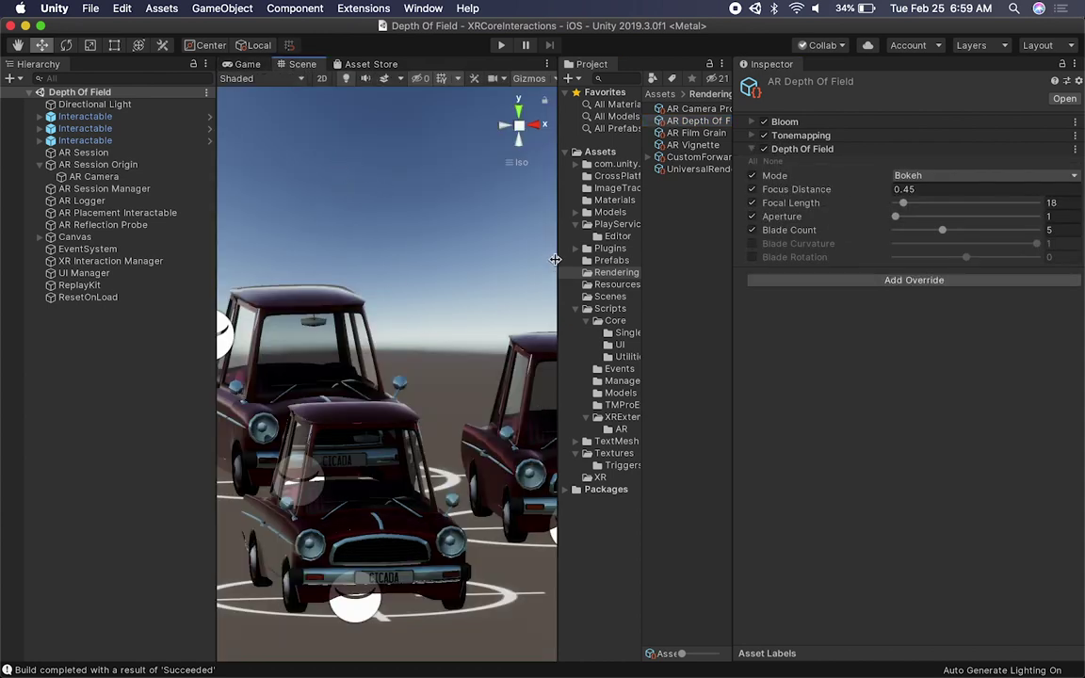
left_click(520, 125)
scroll(424, 415, "down", 5)
scroll(425, 416, "up", 5)
left_click_drag(425, 417, 203, 283, "alt")
Step: Select AR Camera and preview its blurred view of the cars in the Game view
left_click(94, 177)
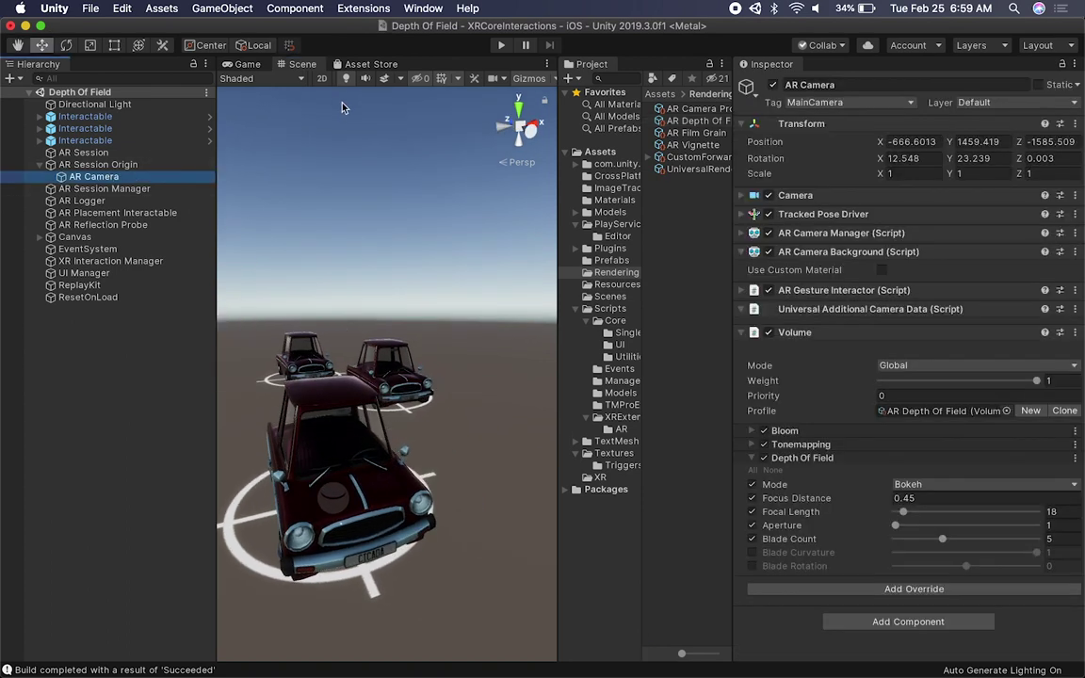
left_click(226, 65)
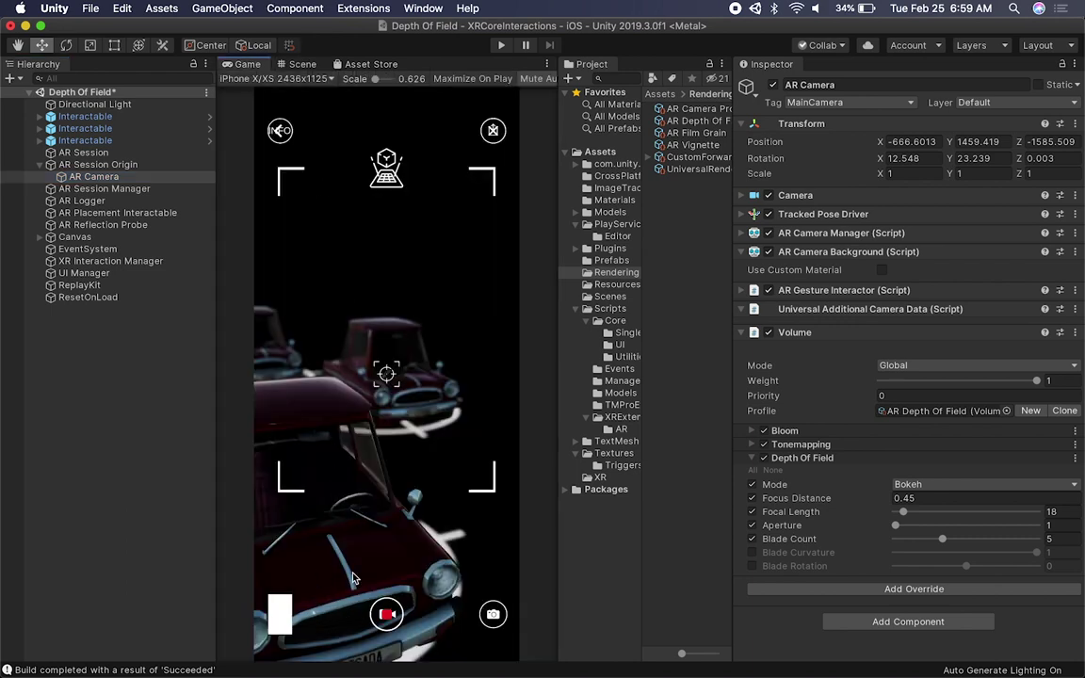
left_click(302, 64)
middle_click_drag(356, 405, 413, 388)
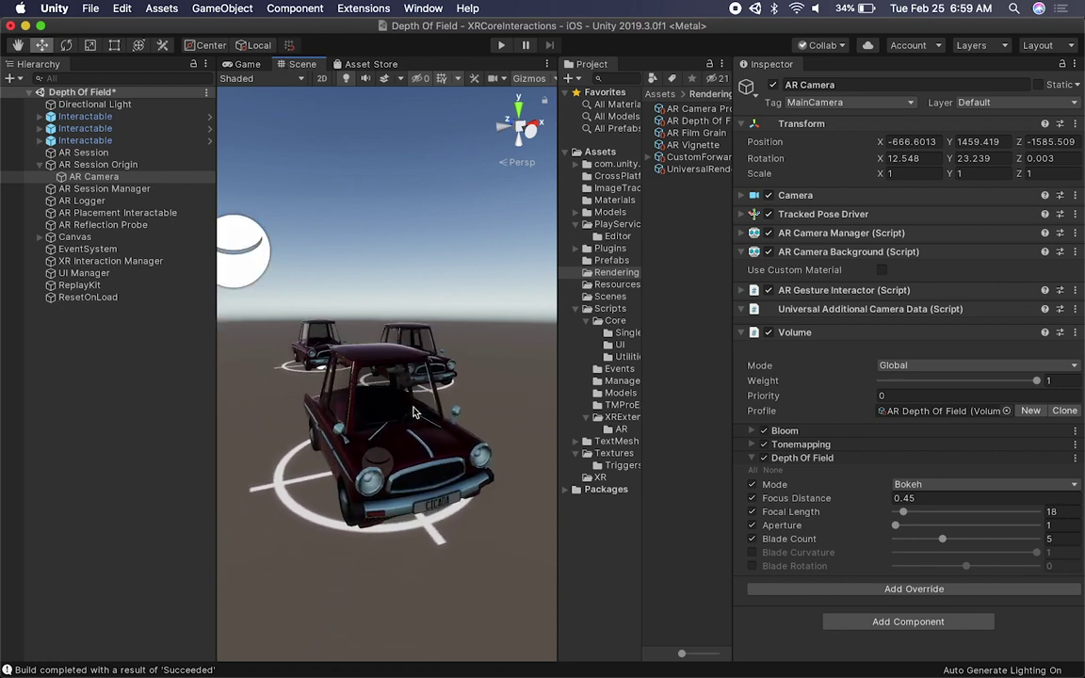
left_click(243, 64)
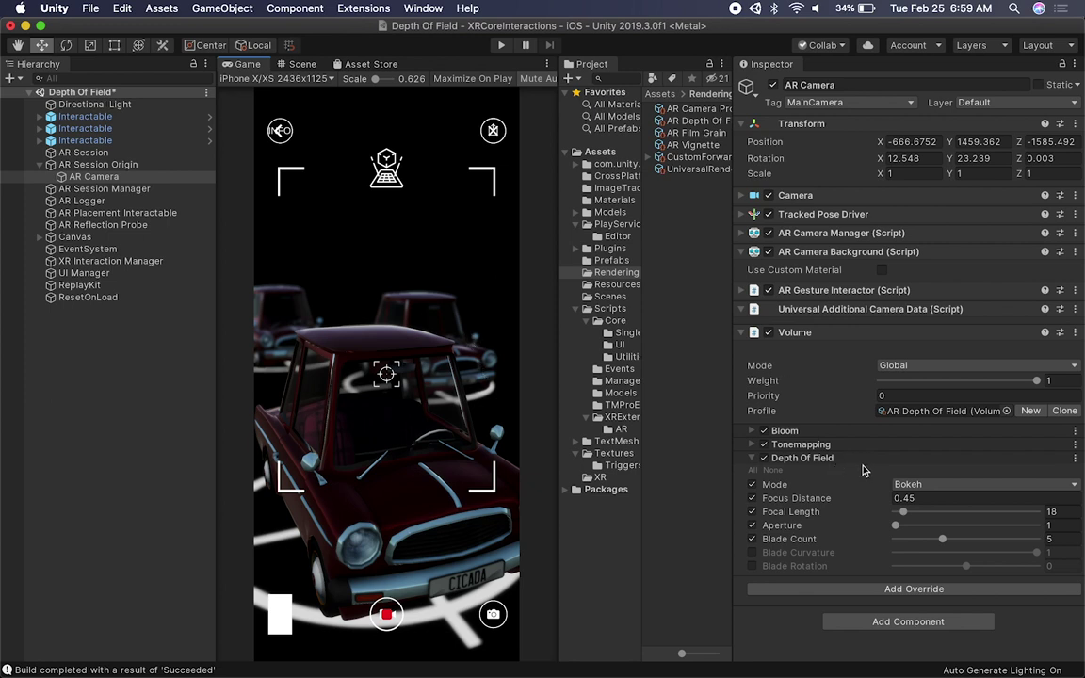
Step: Lower Focus Distance to blur the cars, return it to about 0.49, and raise Focal Length from 18 to 42
left_click(818, 498)
mouse_move(818, 498)
left_mouse_down()
mouse_move(803, 506)
mouse_move(815, 507)
left_mouse_up()
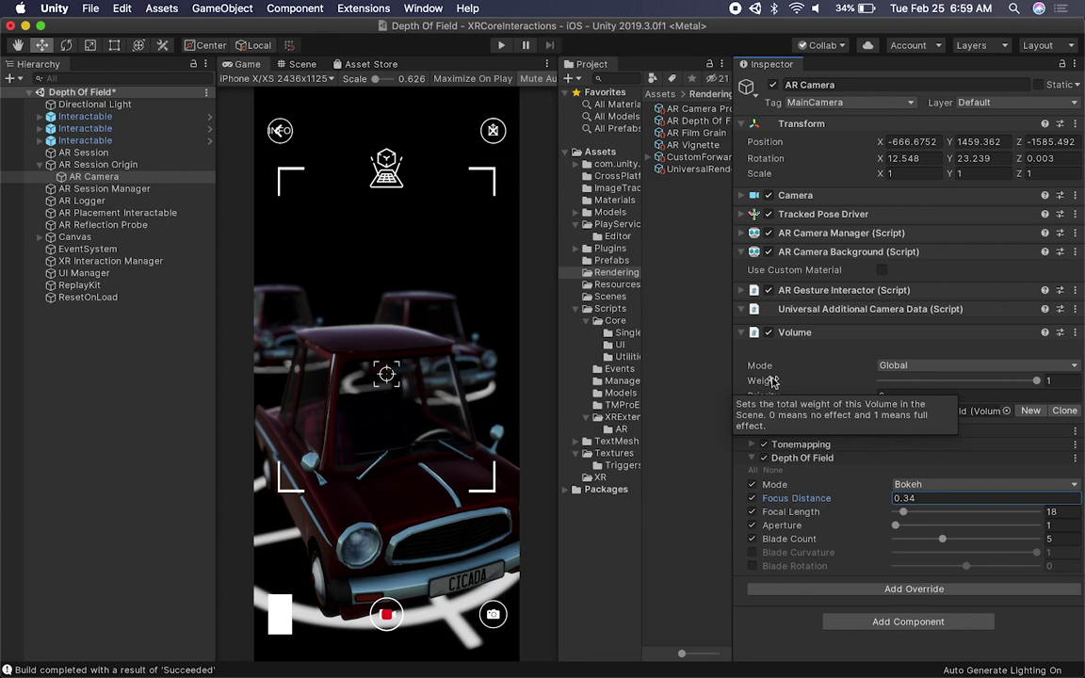
mouse_move(823, 498)
left_mouse_down()
mouse_move(833, 502)
mouse_move(825, 498)
left_mouse_up()
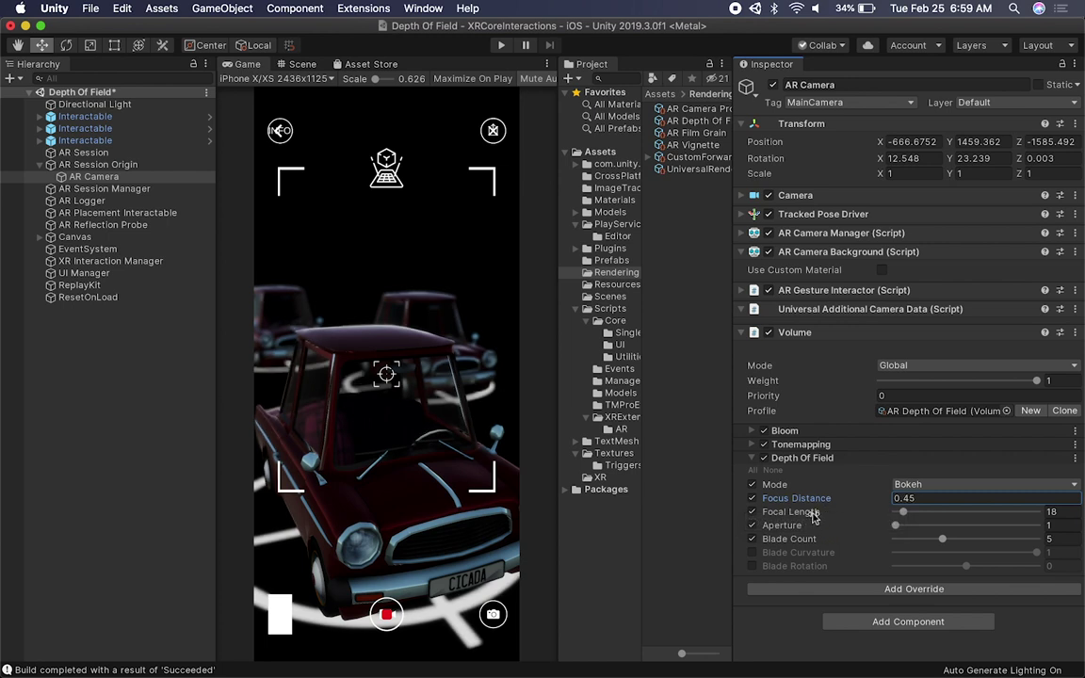
mouse_move(903, 517)
left_mouse_down()
mouse_move(927, 518)
mouse_move(904, 516)
left_mouse_up()
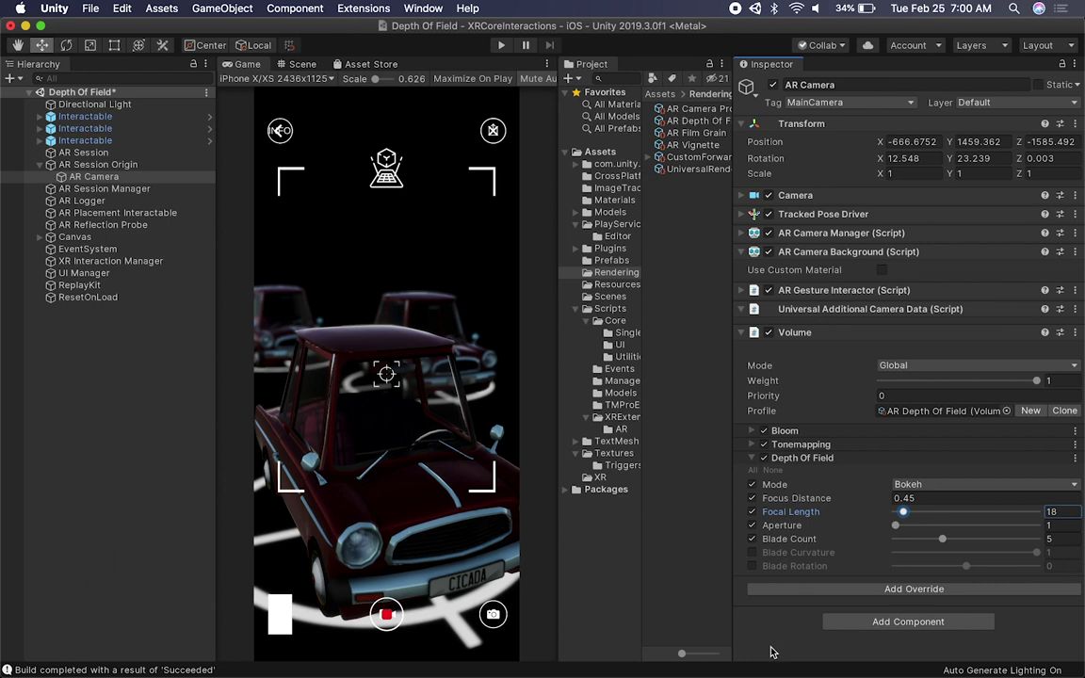
mouse_move(808, 530)
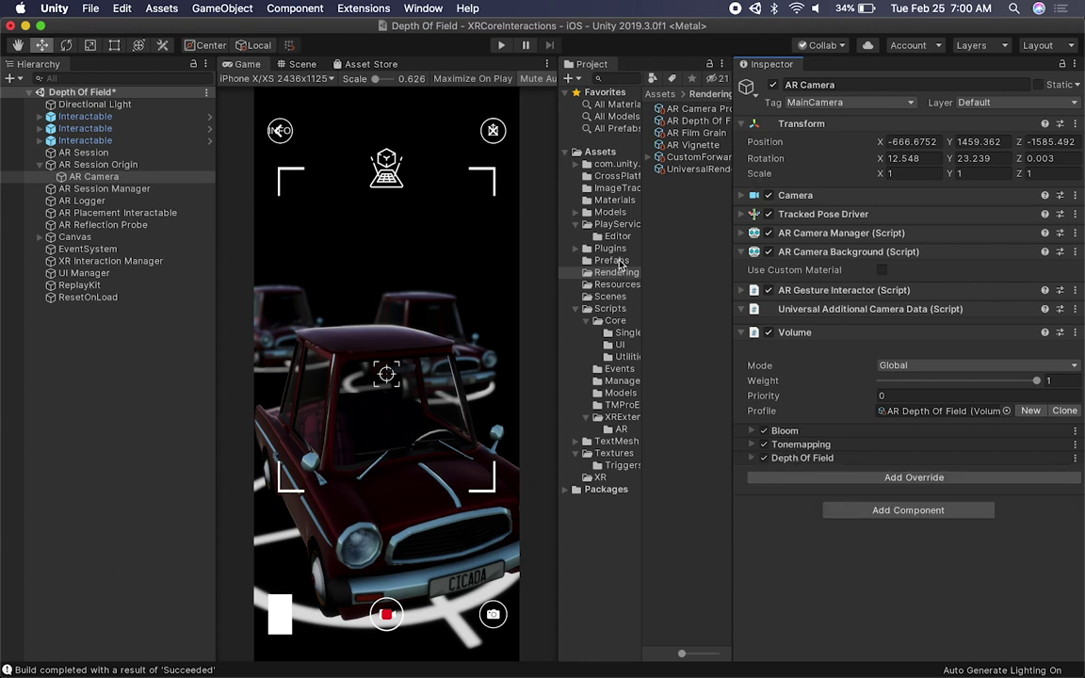
Step: Load the Film Grain scene without saving changes and select its AR Camera under AR Session Origin
left_click(610, 296)
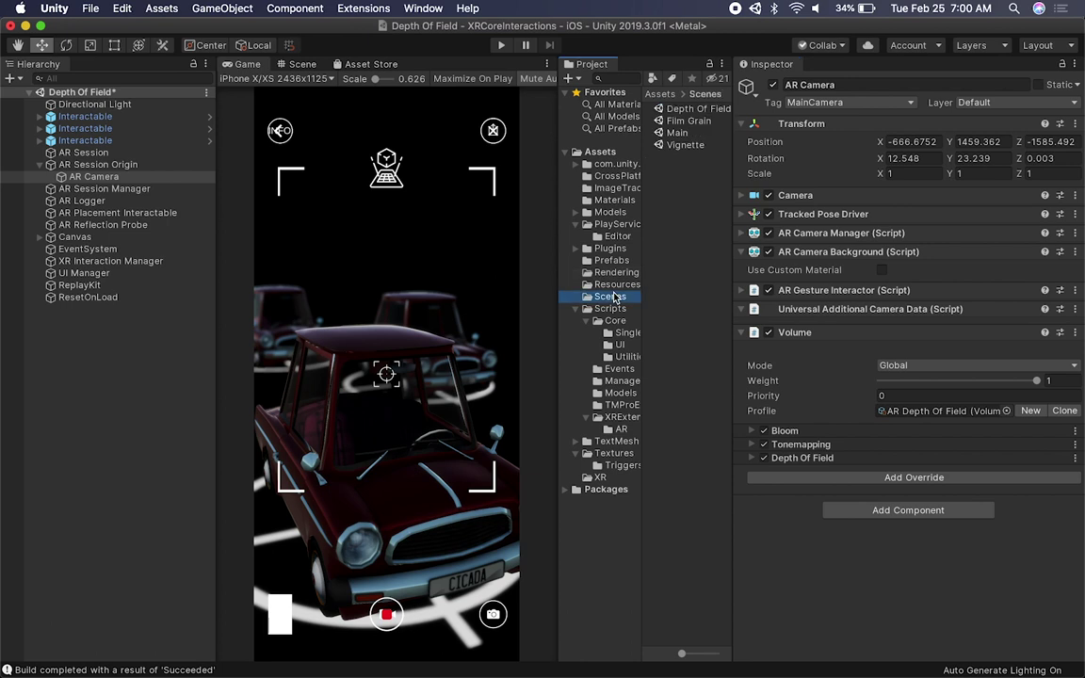
double_click(689, 122)
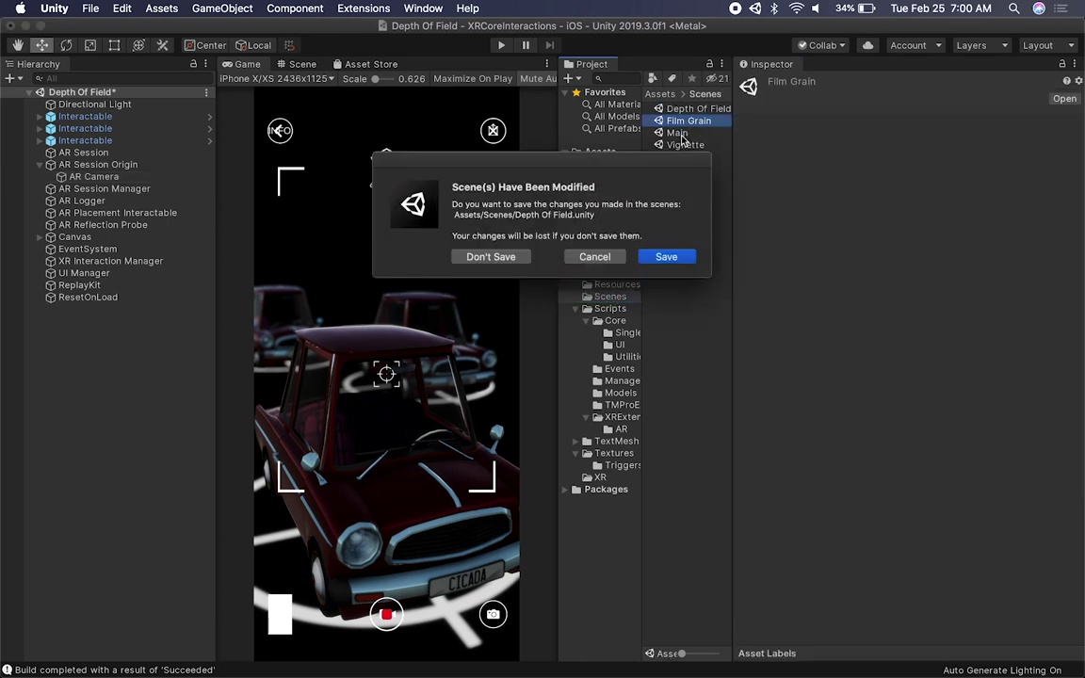
left_click(491, 256)
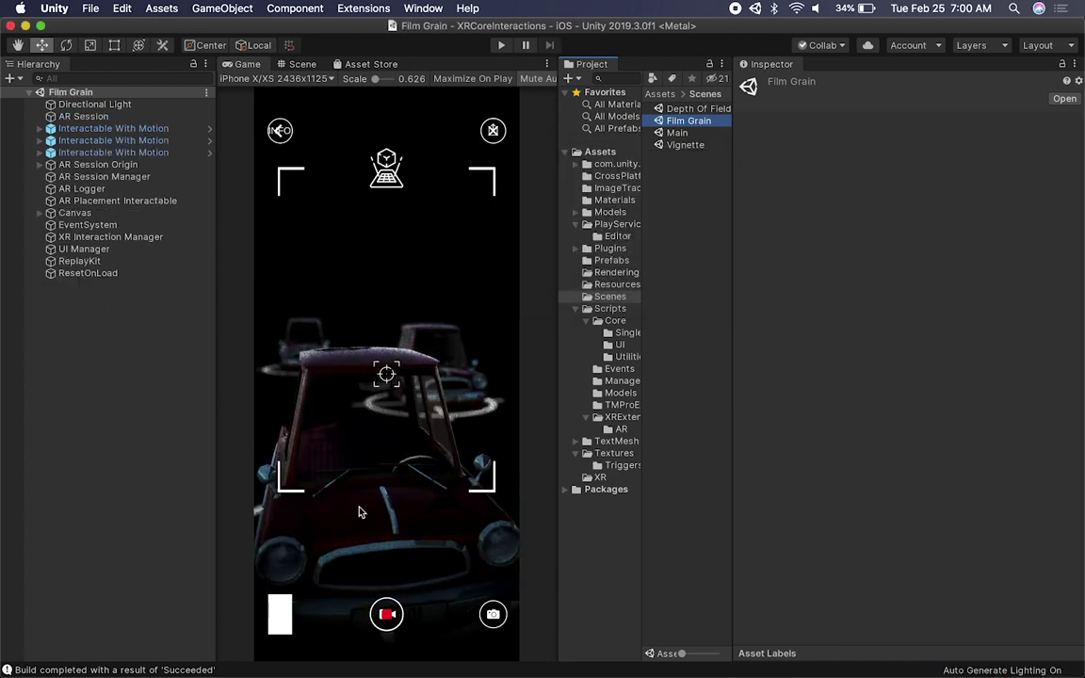
left_click(342, 355)
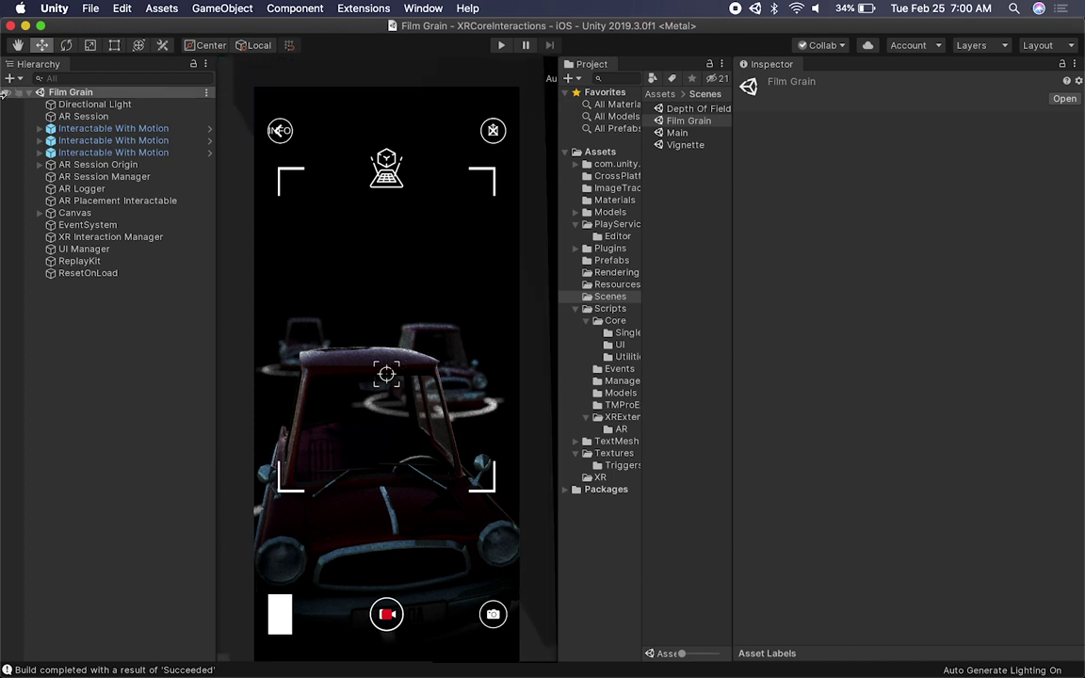
left_click(40, 164)
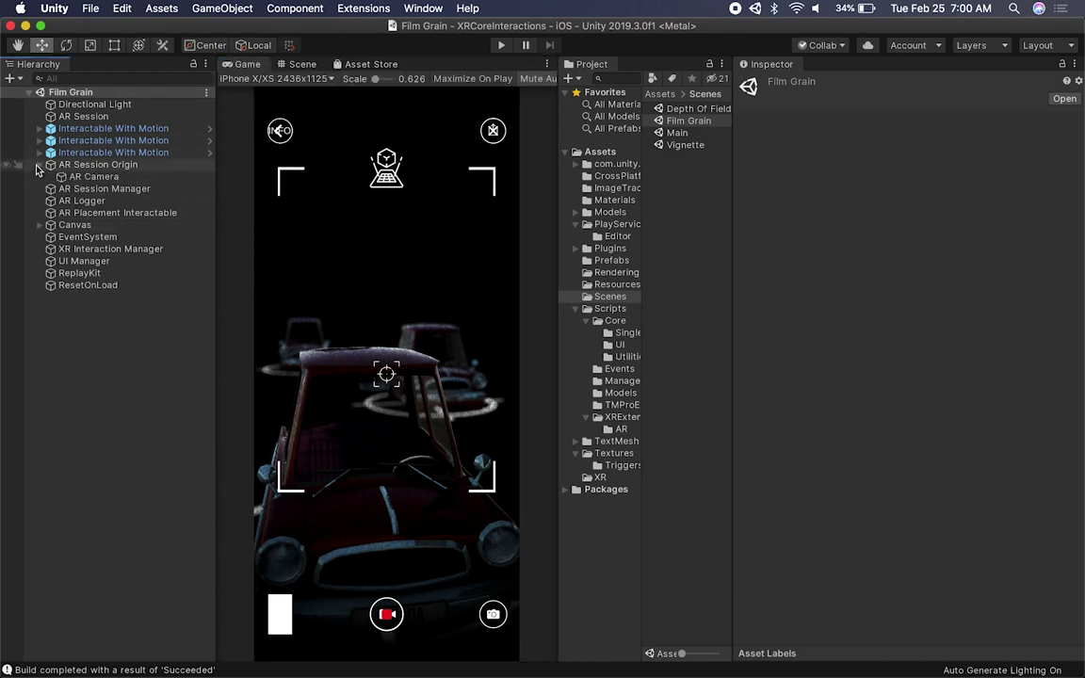
left_click(70, 176)
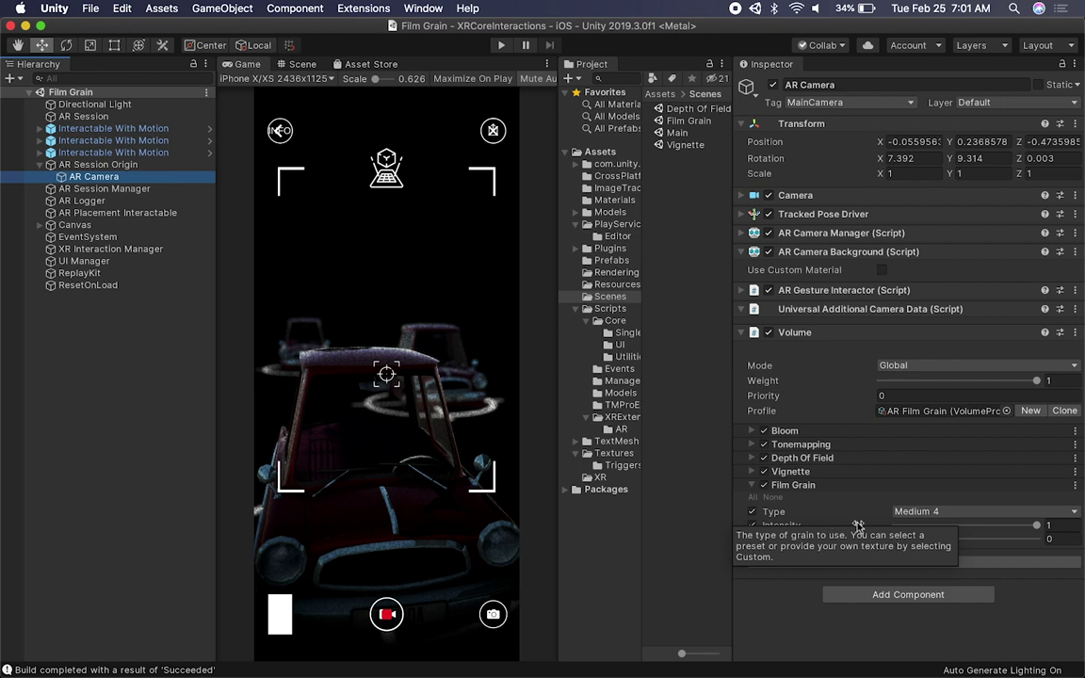
Step: Try a different grain intensity, then preview the Thin 1 and Thin 2 grain types
mouse_move(1036, 525)
left_mouse_down()
mouse_move(900, 530)
mouse_move(1038, 529)
left_mouse_up()
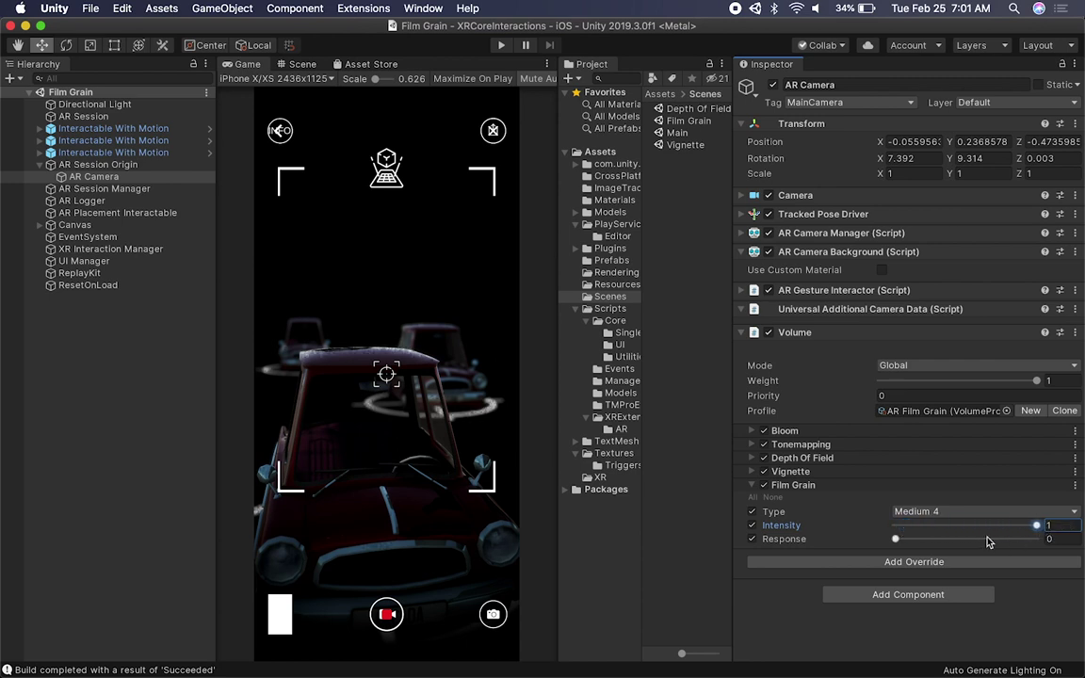
left_click(935, 514)
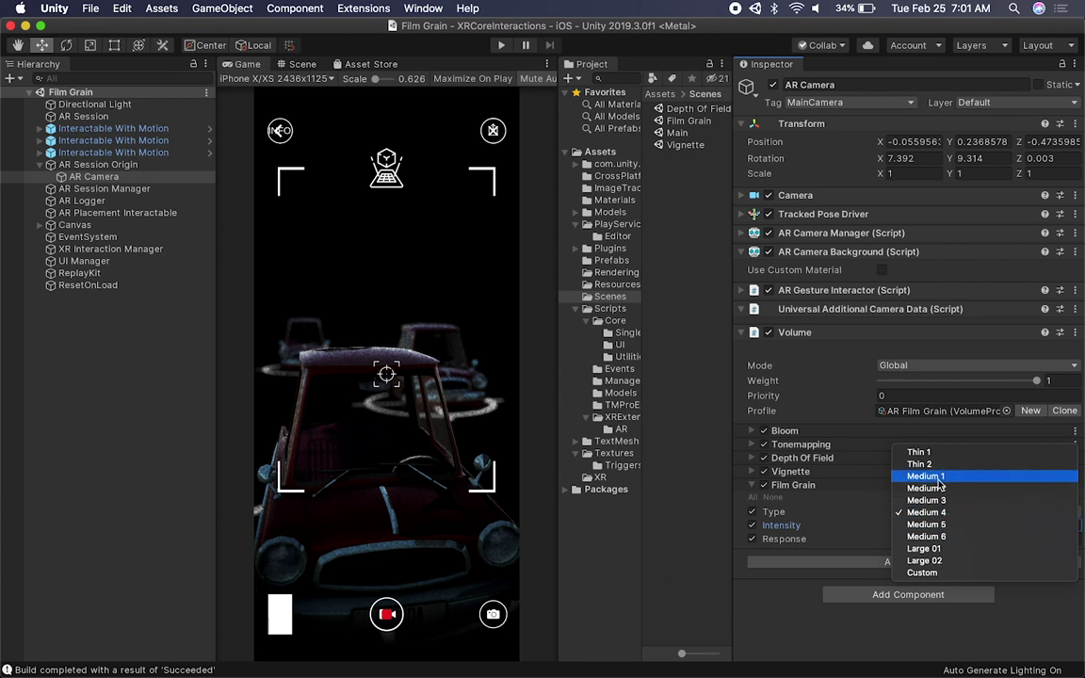
key("Escape")
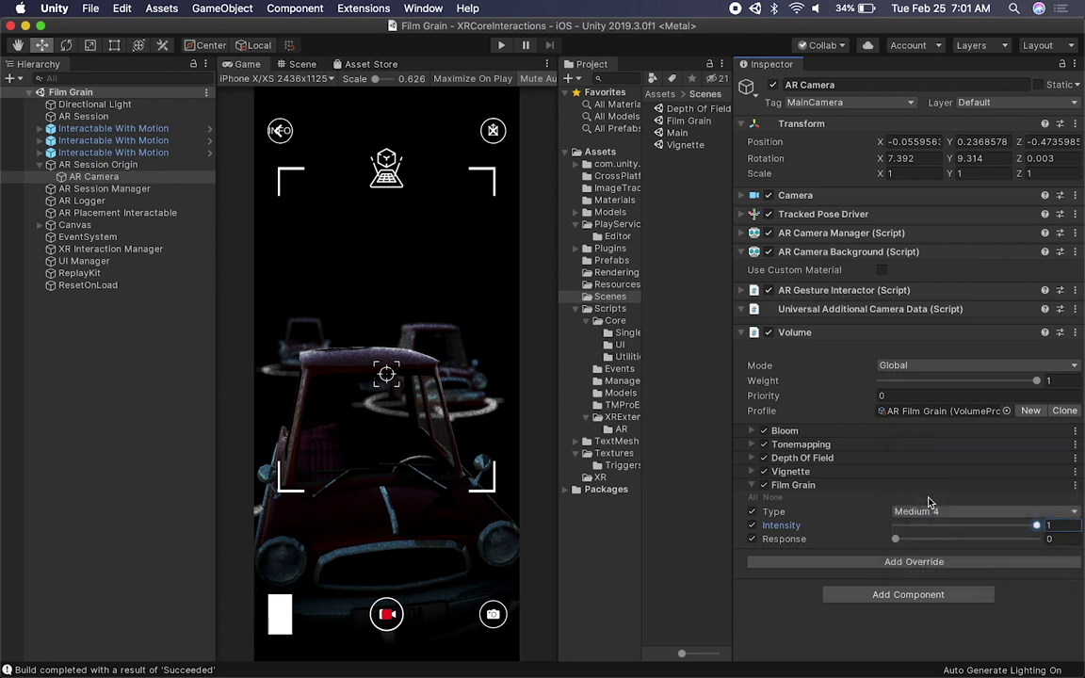
left_click(920, 513)
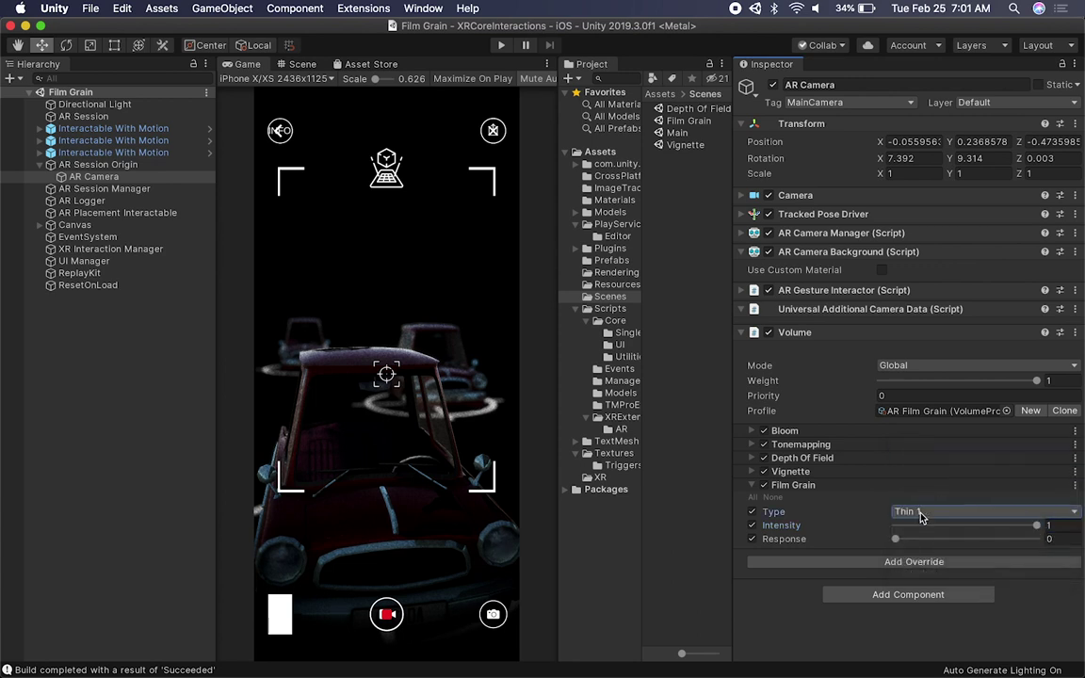
left_click(921, 514)
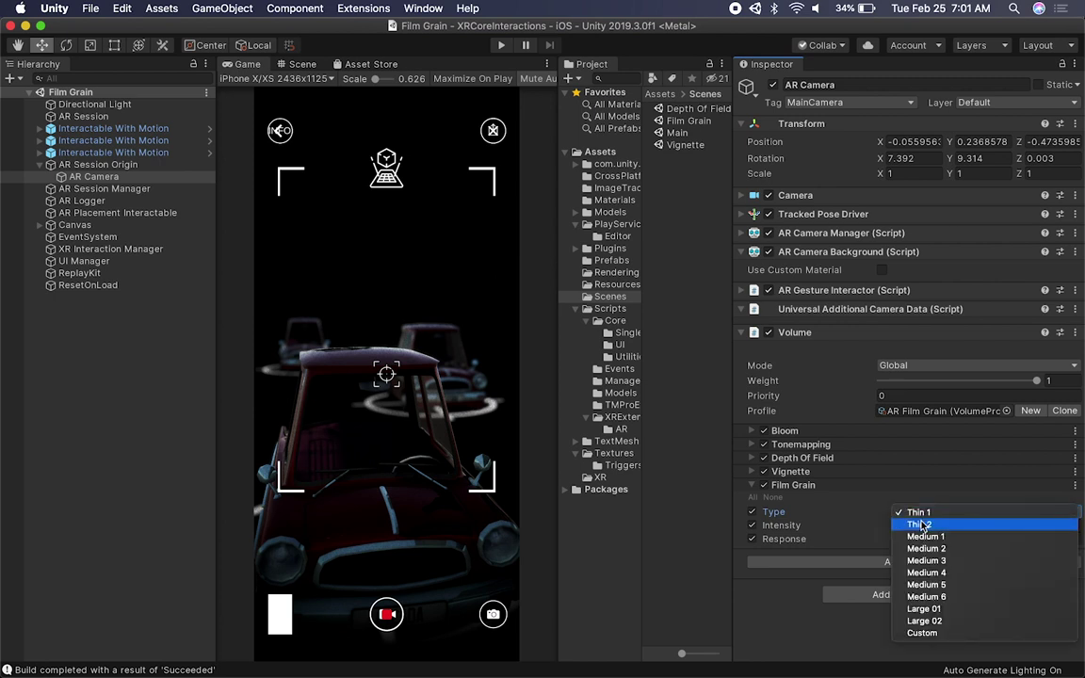
left_click(922, 524)
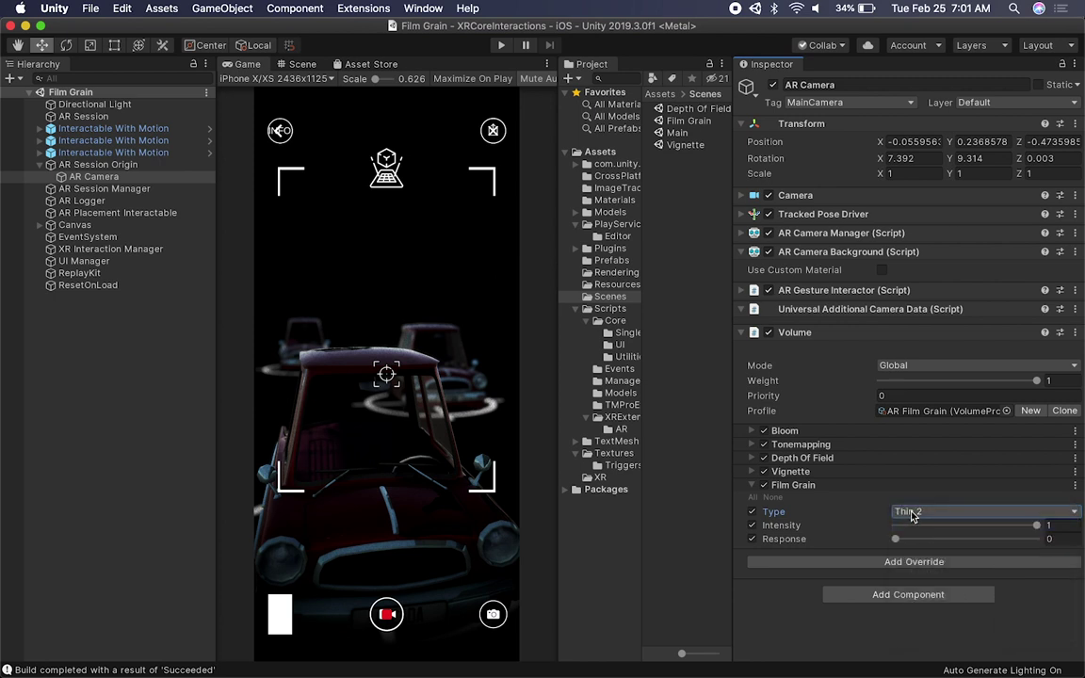
Step: Set the grain type to Large 02 and the Response to 0.09
left_click(912, 513)
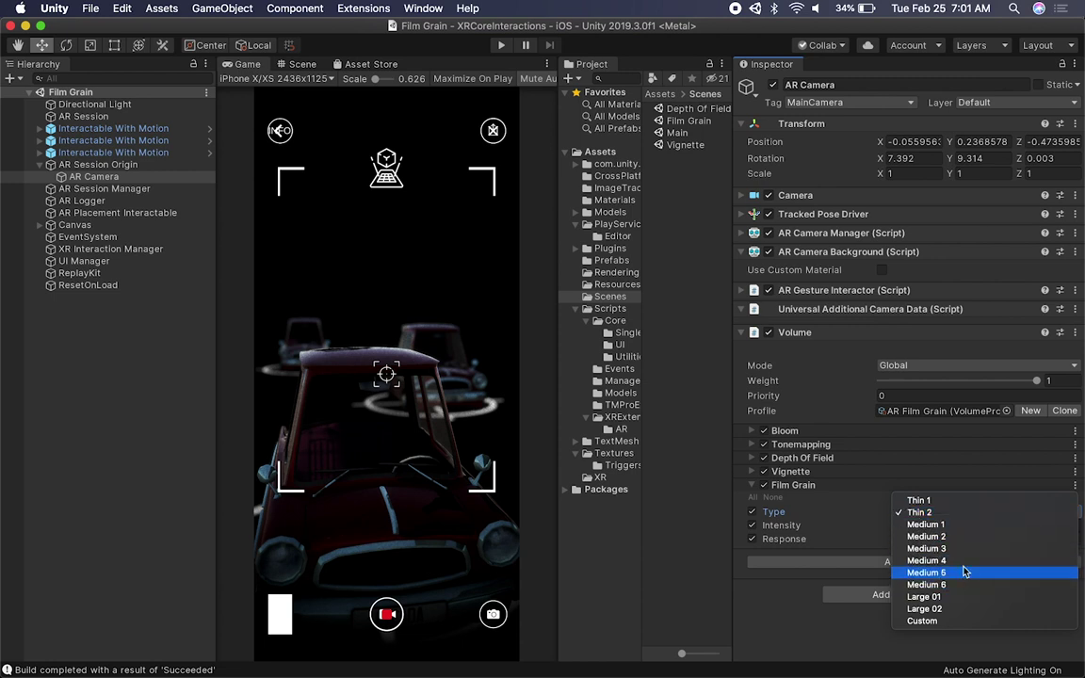
left_click(924, 609)
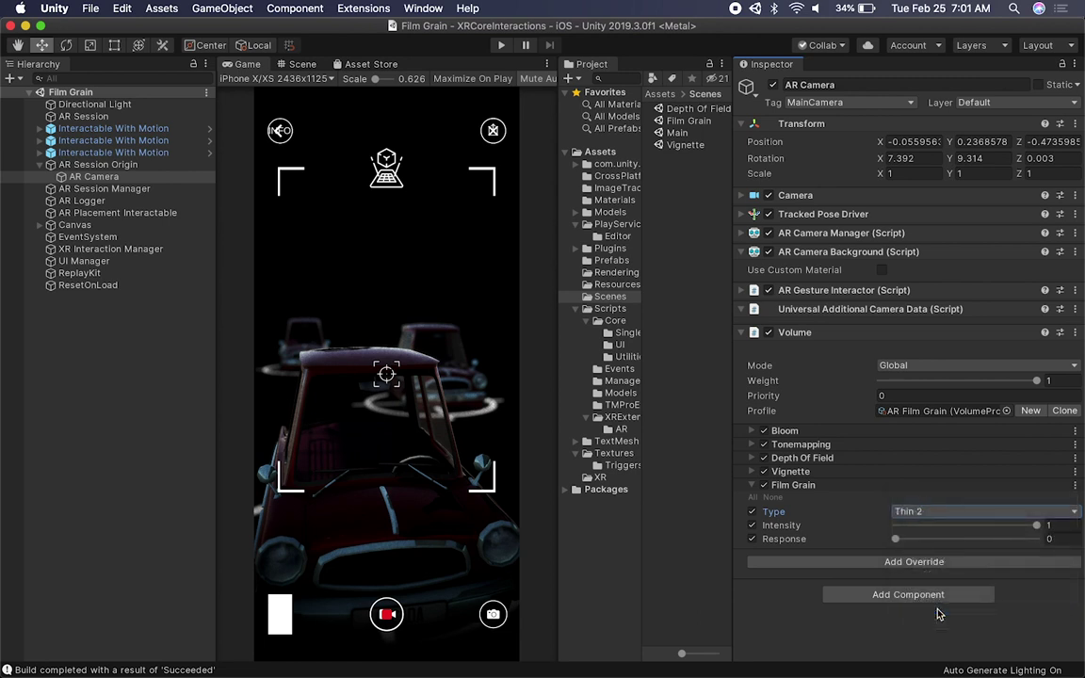
left_click_drag(907, 537, 782, 537)
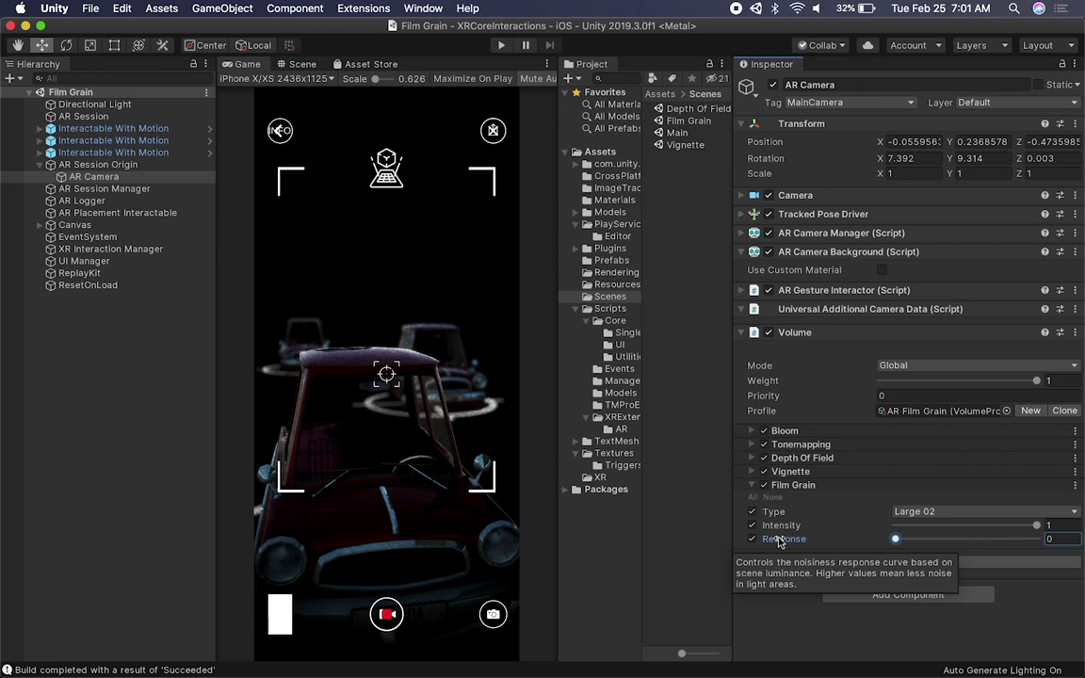
mouse_move(896, 538)
left_mouse_down()
mouse_move(918, 539)
mouse_move(908, 543)
left_mouse_up()
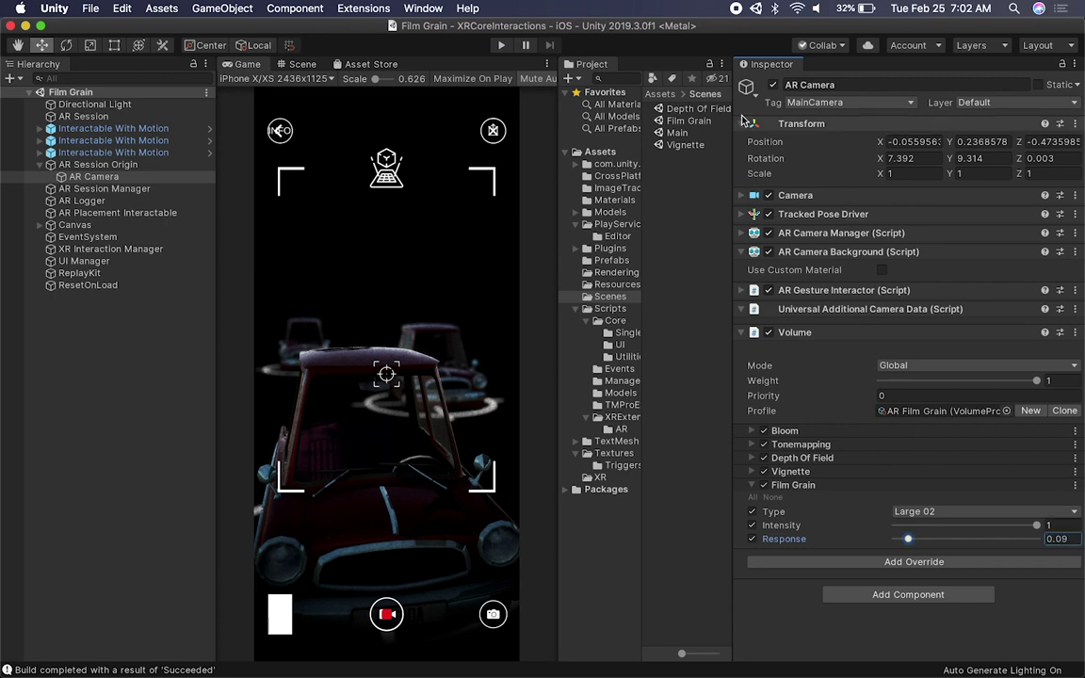
Step: Open the Vignette scene and select its AR Camera to show the AR Vignette volume profile
double_click(685, 145)
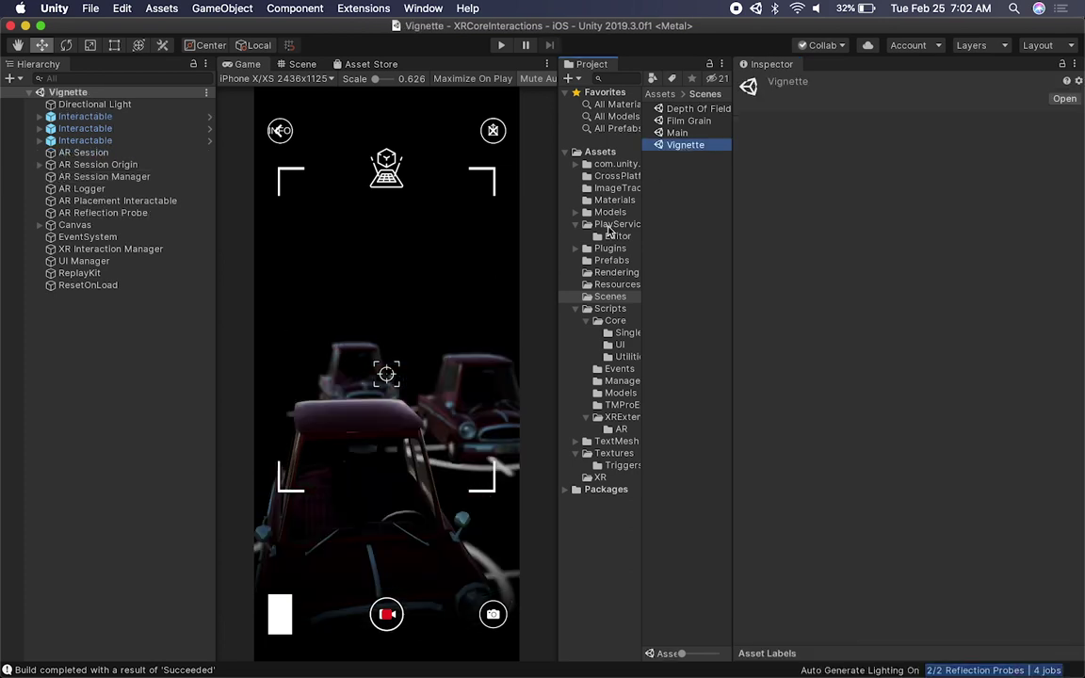
left_click(40, 166)
left_click(89, 177)
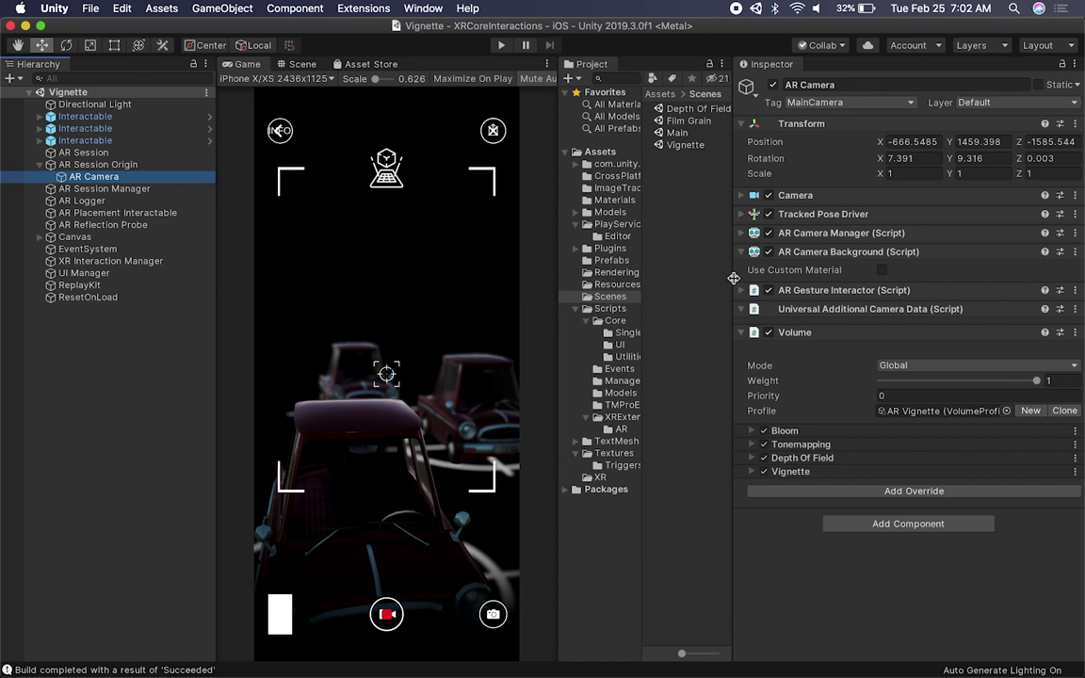
Step: Try red, pale pink, yellow and white as the Vignette colour, then remove the Color override
left_click(791, 472)
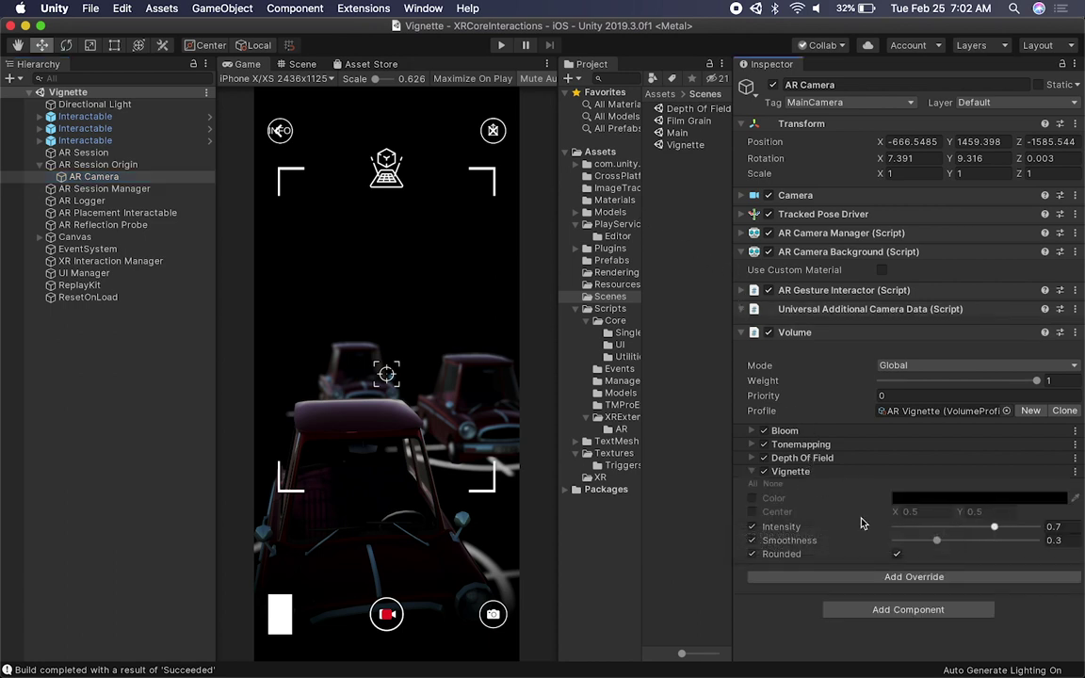
left_click(752, 498)
left_click(914, 499)
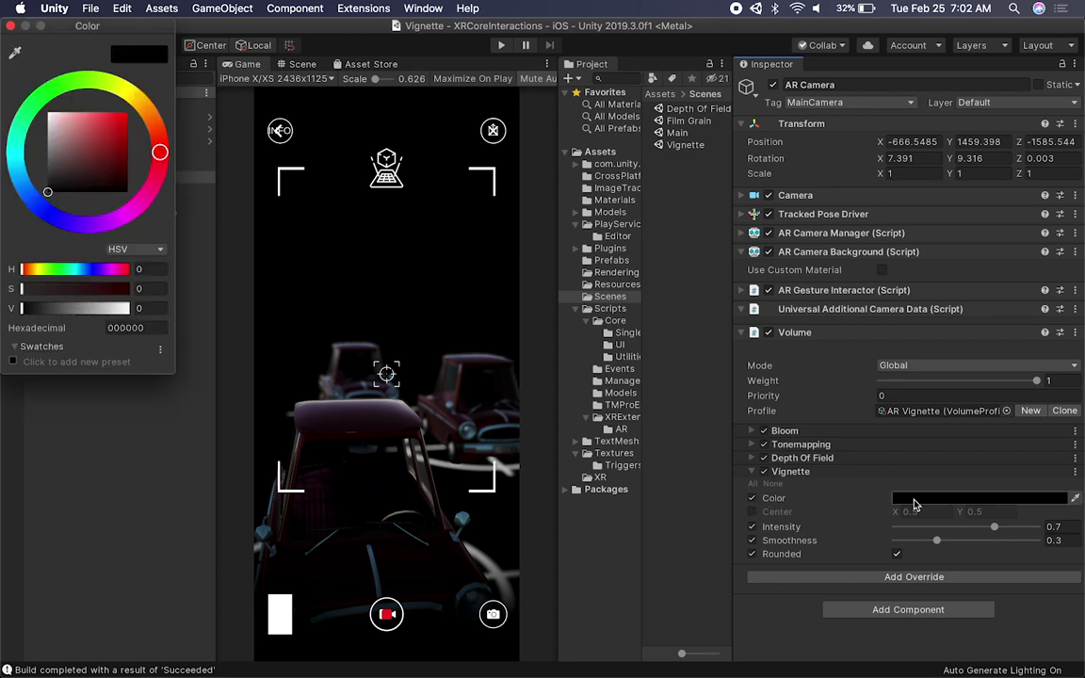
left_click_drag(100, 151, 127, 117)
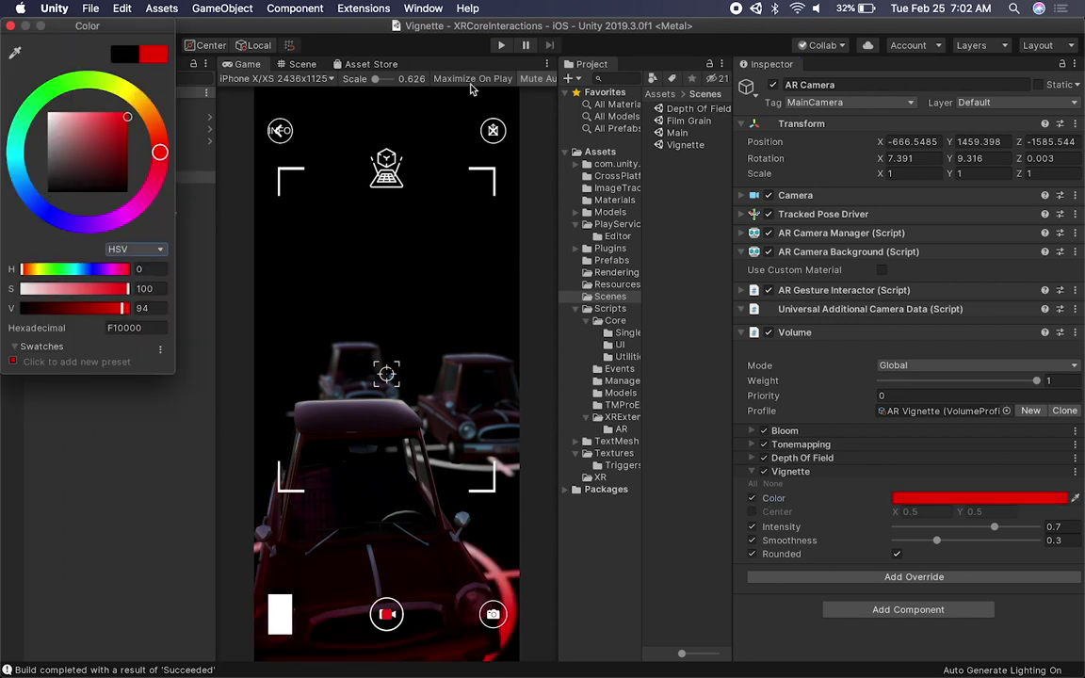
mouse_move(118, 115)
left_mouse_down()
mouse_move(51, 111)
mouse_move(127, 113)
left_mouse_up()
left_click_drag(160, 152, 131, 94)
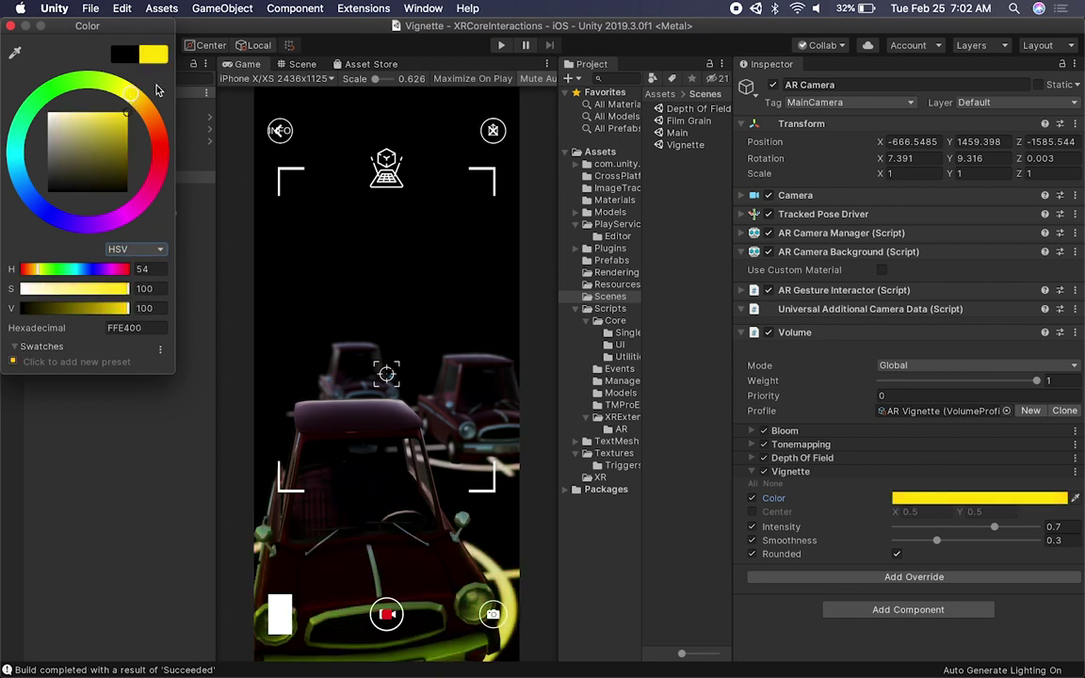
left_click(49, 114)
left_click(10, 25)
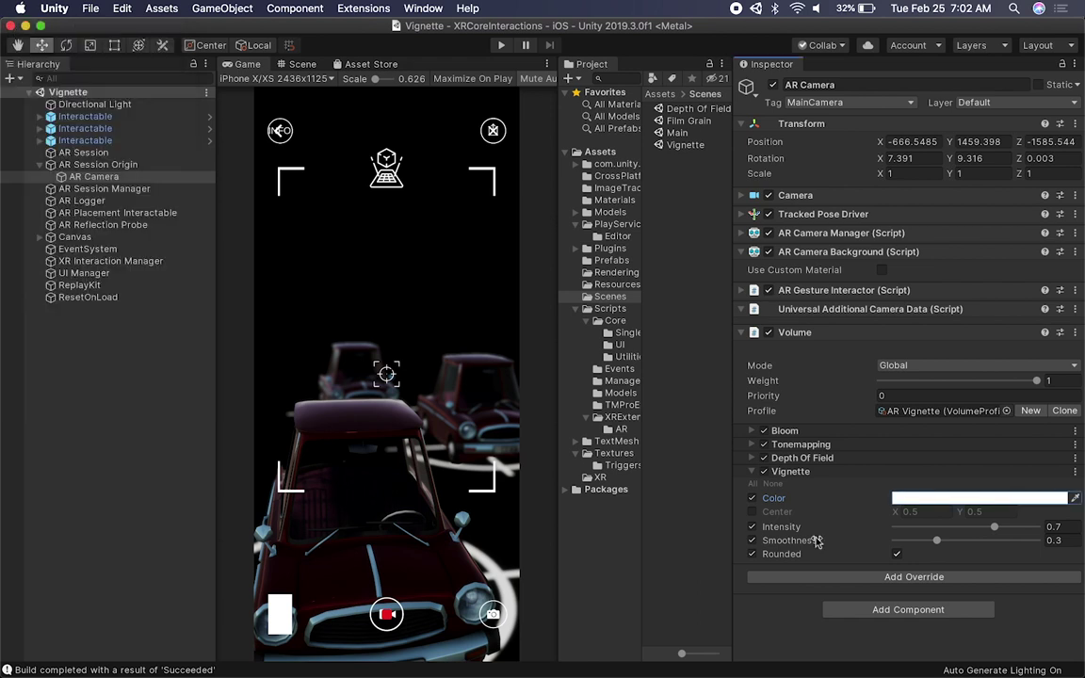
left_click(753, 499)
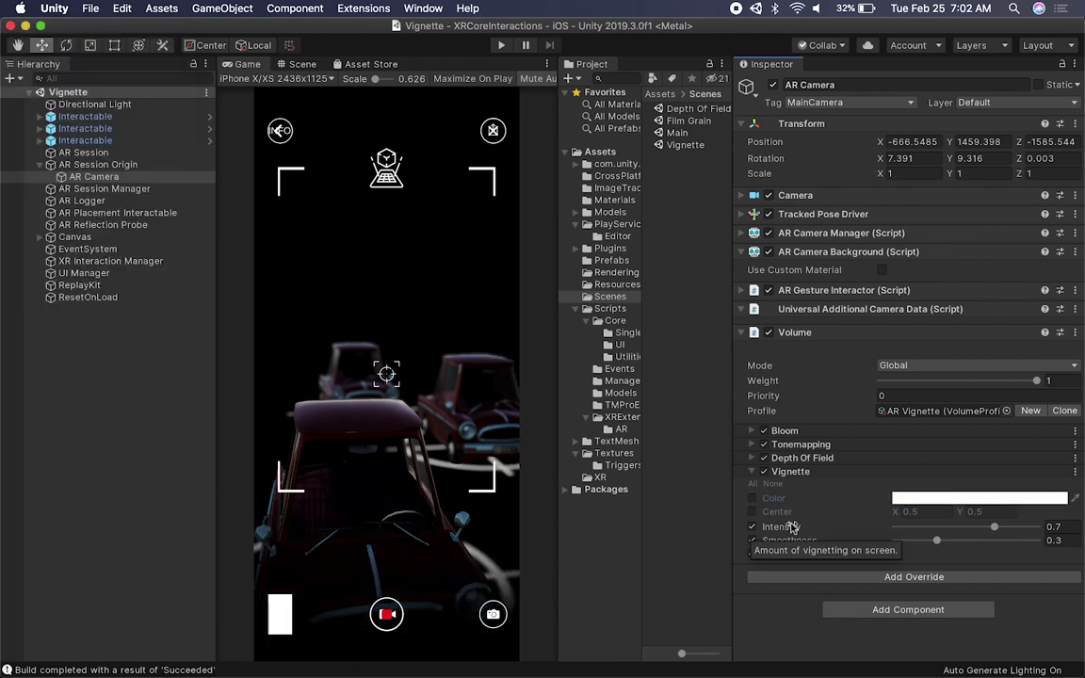
Step: Override Vignette Center at 0.5, 0.5, lower Intensity to 0.7, and un-override Rounded
left_click(753, 511)
mouse_move(897, 514)
left_mouse_down()
mouse_move(940, 518)
mouse_move(903, 516)
left_mouse_up()
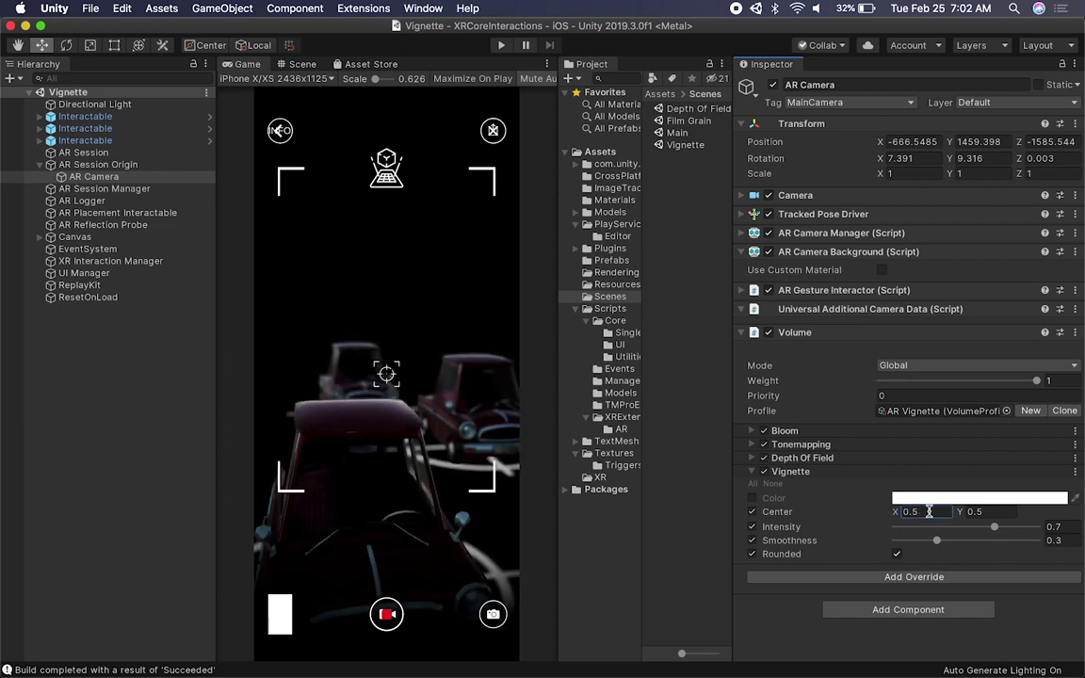
left_click_drag(994, 527, 937, 545)
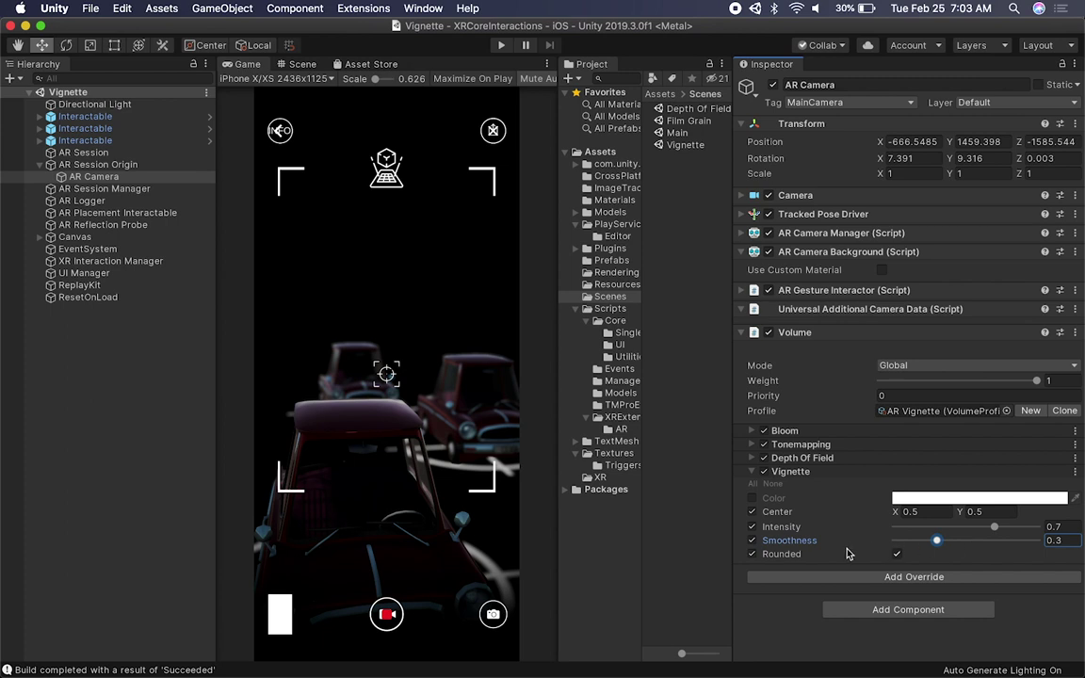
left_click(753, 556)
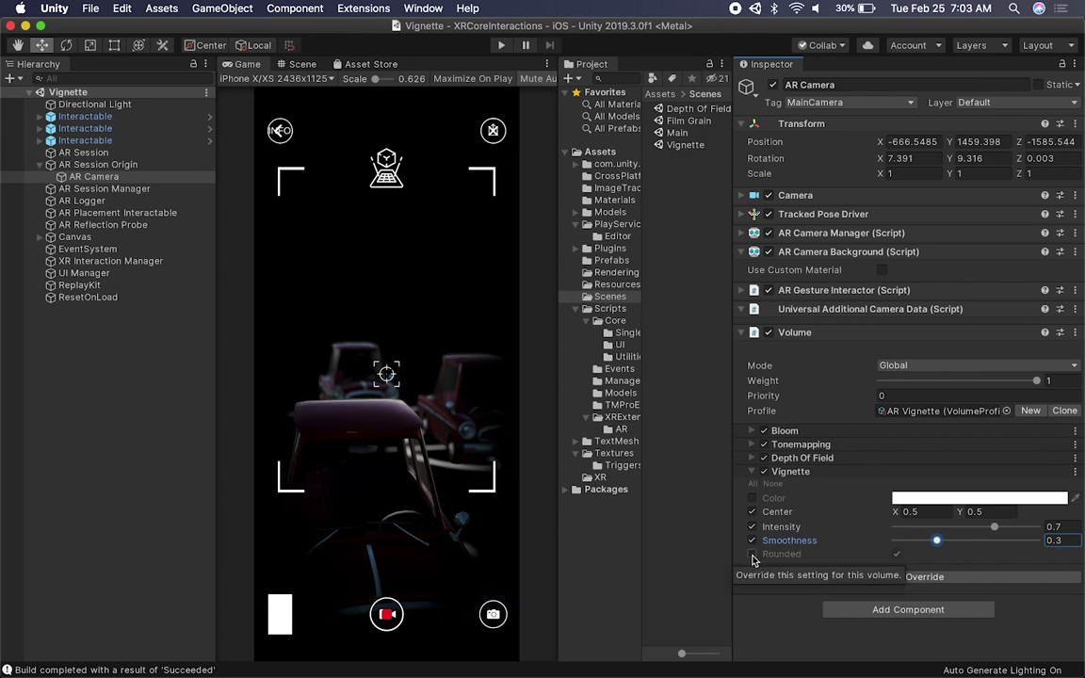